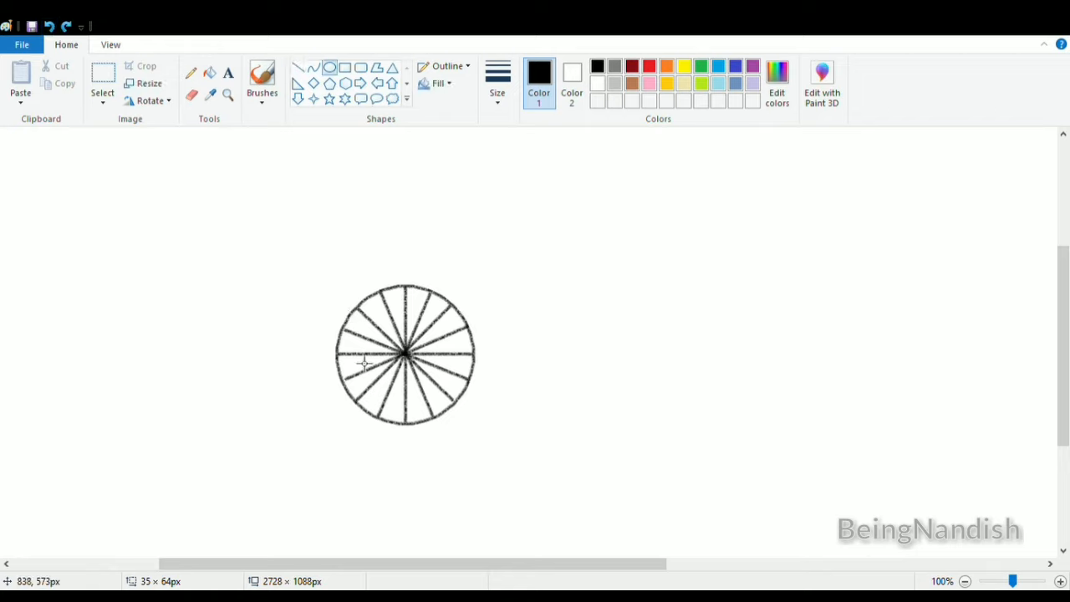
Draw two concentric circles around the spoked wheel, a rim circle about 196 × 194 px and a larger tyre circle
{"action": "left_click_drag", "start_coordinate": [326, 279], "coordinate": [489, 438]}
{"action": "left_click_drag", "start_coordinate": [335, 360], "coordinate": [338, 360]}
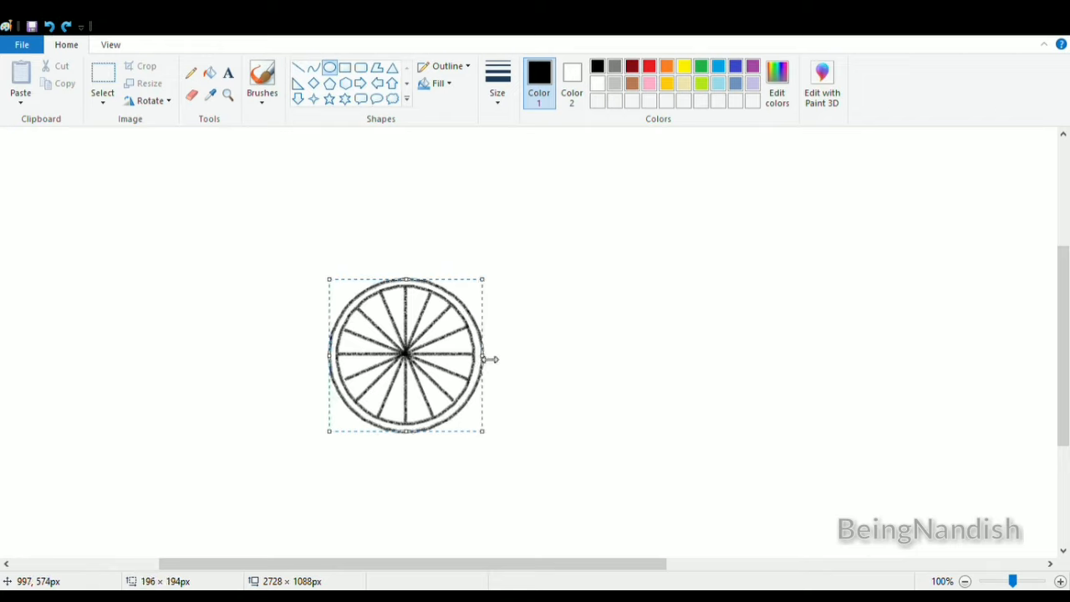
{"action": "left_click_drag", "start_coordinate": [492, 360], "coordinate": [488, 358]}
{"action": "left_click", "coordinate": [570, 365]}
{"action": "left_click_drag", "start_coordinate": [301, 253], "coordinate": [506, 459]}
{"action": "left_click_drag", "start_coordinate": [506, 356], "coordinate": [516, 353]}
{"action": "left_click", "coordinate": [581, 308]}
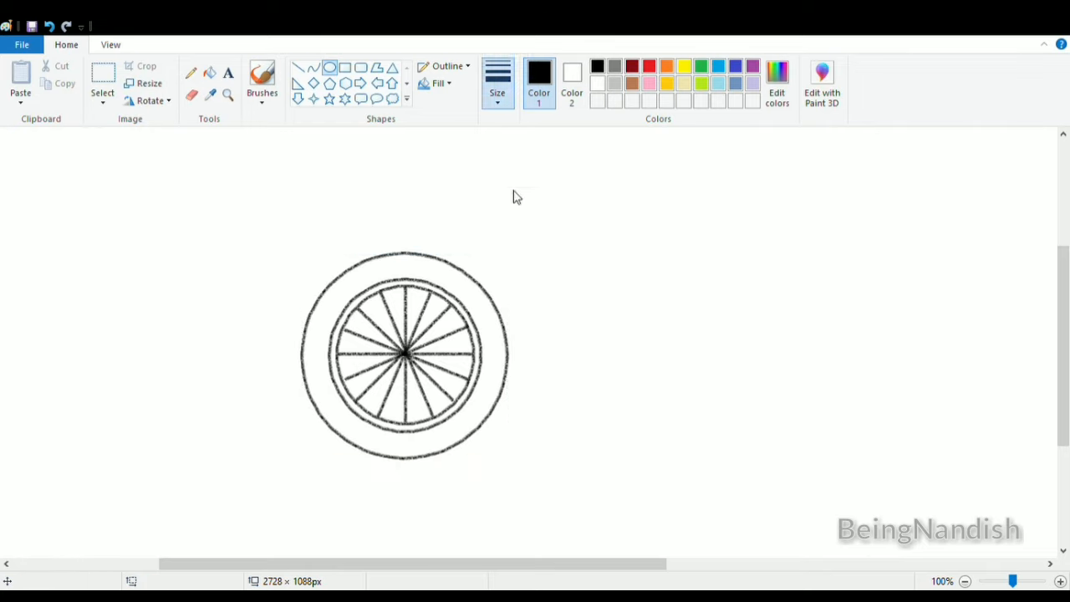
Draw a thicker circle about 297 × 298 px with short side ticks around the tyre, and erase its bottom section to form a wheel arch
{"action": "left_click_drag", "start_coordinate": [283, 239], "coordinate": [518, 472]}
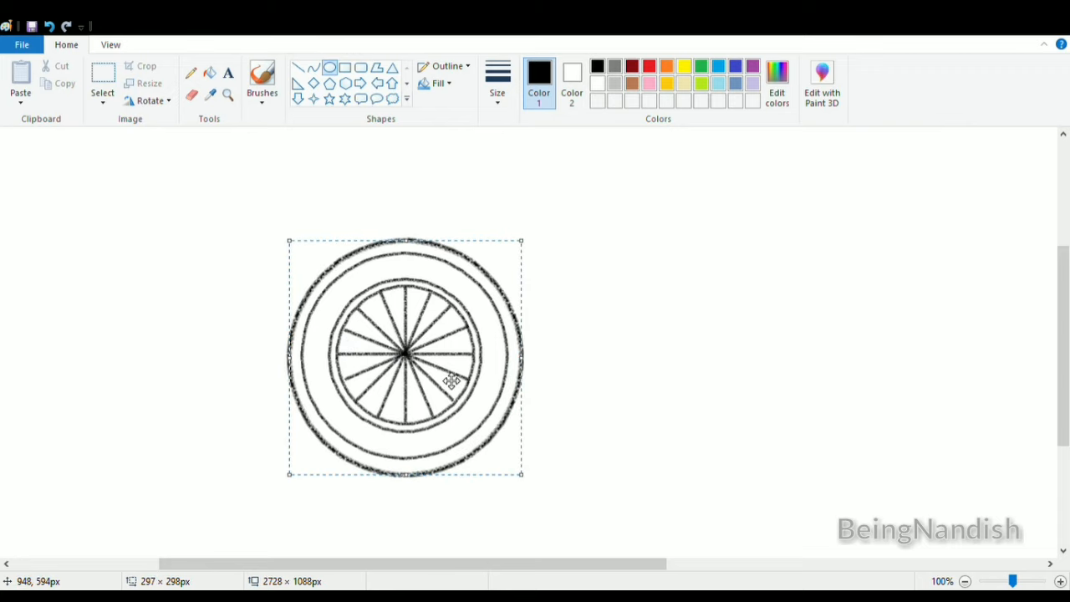
{"action": "left_click", "coordinate": [638, 361]}
{"action": "left_click", "coordinate": [298, 67]}
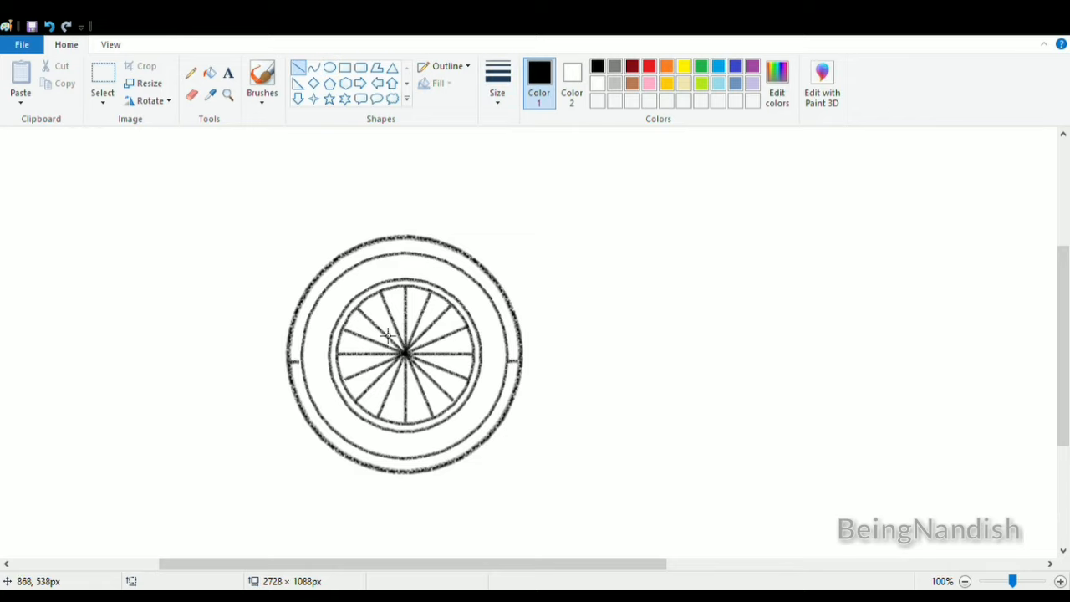
{"action": "left_click", "coordinate": [191, 95]}
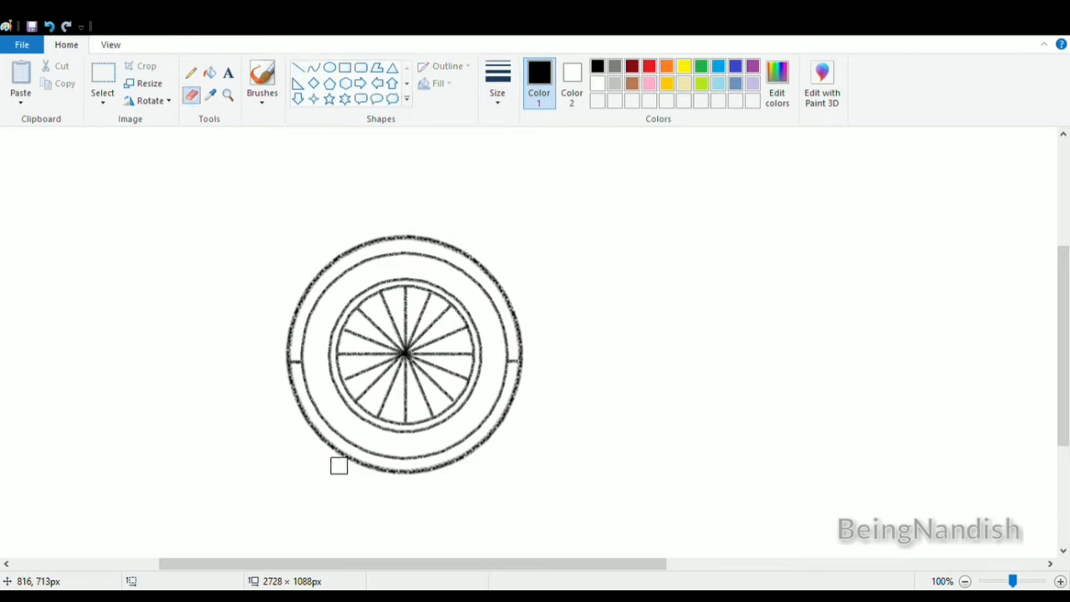
{"action": "mouse_move", "coordinate": [307, 423]}
{"action": "left_mouse_down"}
{"action": "mouse_move", "coordinate": [360, 471]}
{"action": "mouse_move", "coordinate": [439, 478]}
{"action": "mouse_move", "coordinate": [404, 480]}
{"action": "mouse_move", "coordinate": [466, 460]}
{"action": "mouse_move", "coordinate": [498, 429]}
{"action": "left_mouse_up"}
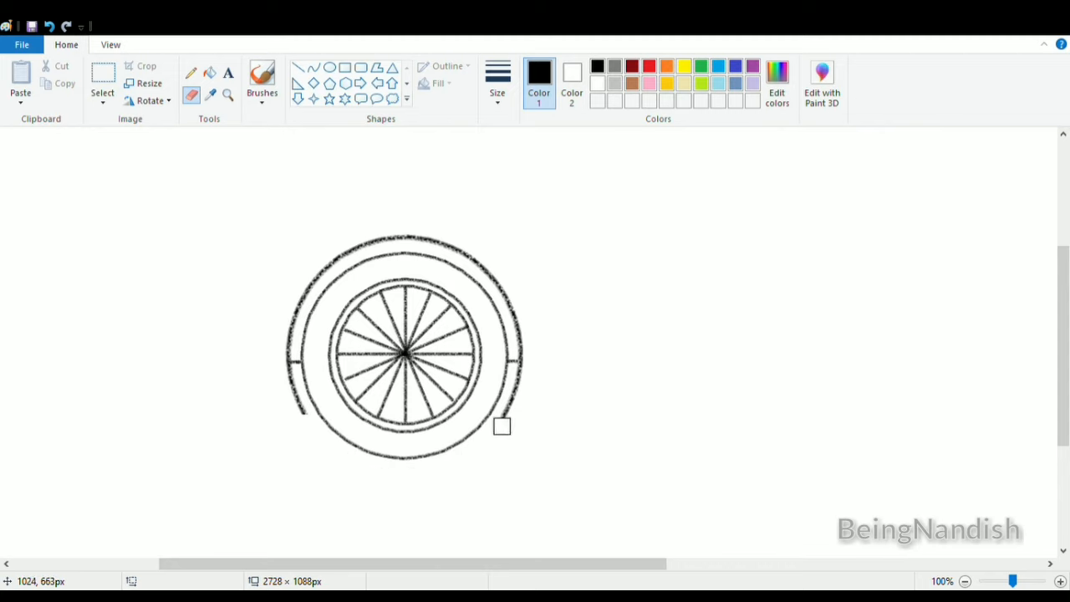
Move the complete wheel with its arch down onto the left part of the ground line
{"action": "left_click", "coordinate": [111, 44]}
{"action": "left_click", "coordinate": [53, 72]}
{"action": "left_click", "coordinate": [66, 44]}
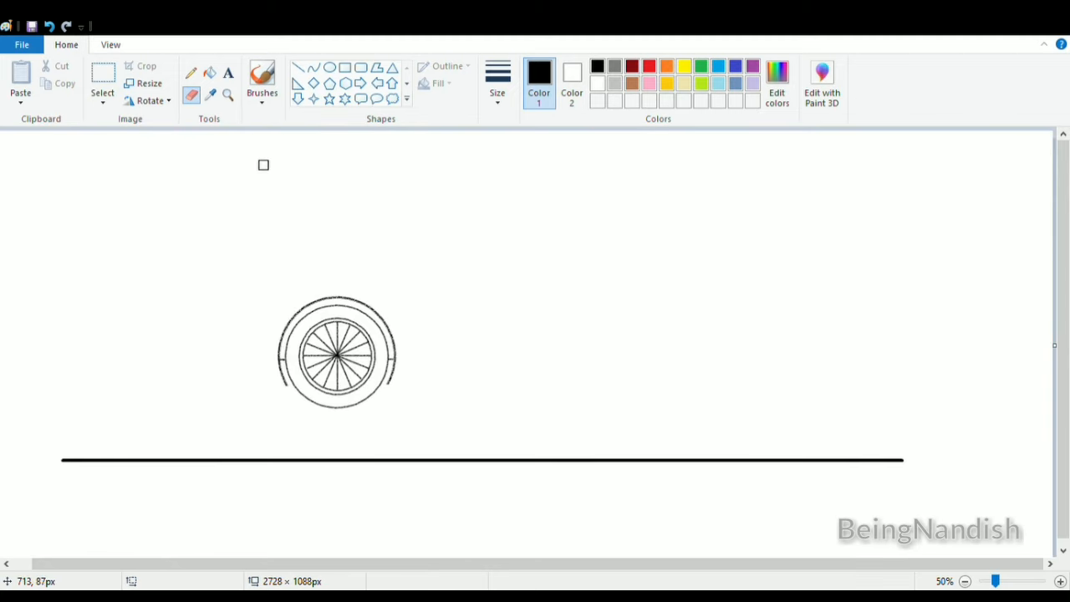
{"action": "left_click", "coordinate": [108, 77]}
{"action": "left_click_drag", "start_coordinate": [268, 281], "coordinate": [407, 416]}
{"action": "left_click_drag", "start_coordinate": [338, 343], "coordinate": [245, 398]}
Duplicate the wheel and place the copy on the right part of the ground line
{"action": "key", "text": "ctrl+c"}
{"action": "left_click", "coordinate": [430, 236]}
{"action": "key", "text": "ctrl+v"}
{"action": "left_click_drag", "start_coordinate": [81, 204], "coordinate": [688, 406]}
{"action": "left_click", "coordinate": [480, 244]}
Draw a horizontal sill line joining the lower ends of the two wheel arches
{"action": "left_click", "coordinate": [191, 94]}
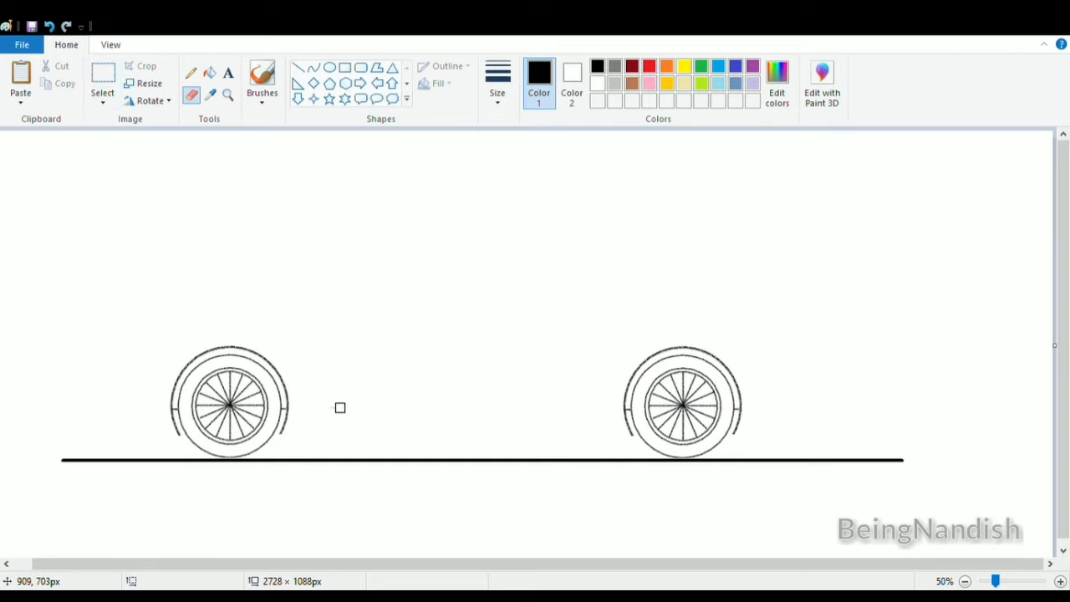
{"action": "left_click", "coordinate": [298, 67]}
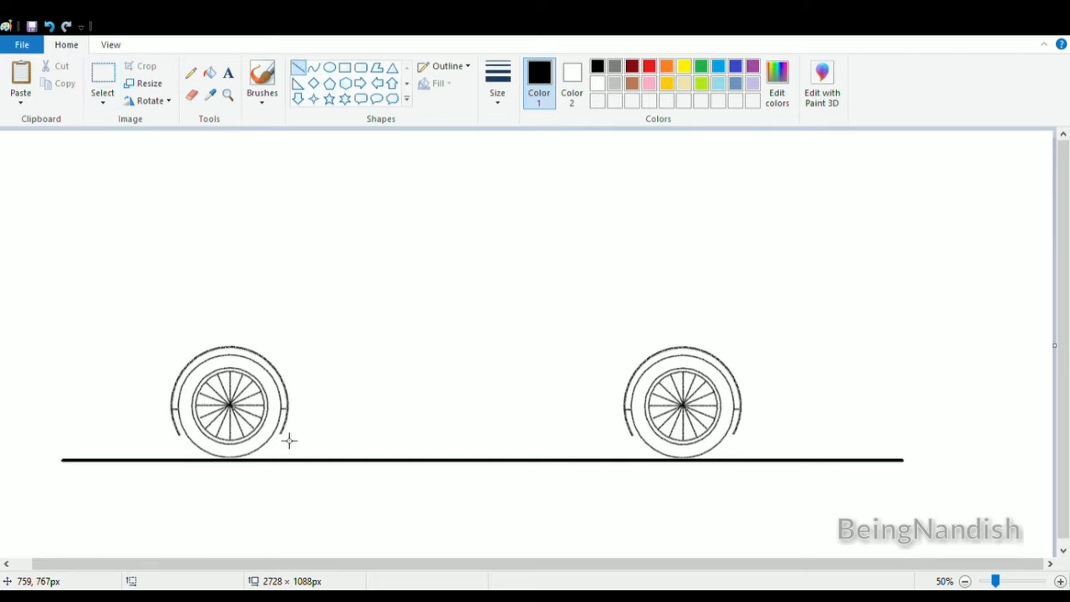
{"action": "left_click_drag", "start_coordinate": [281, 433], "coordinate": [632, 433]}
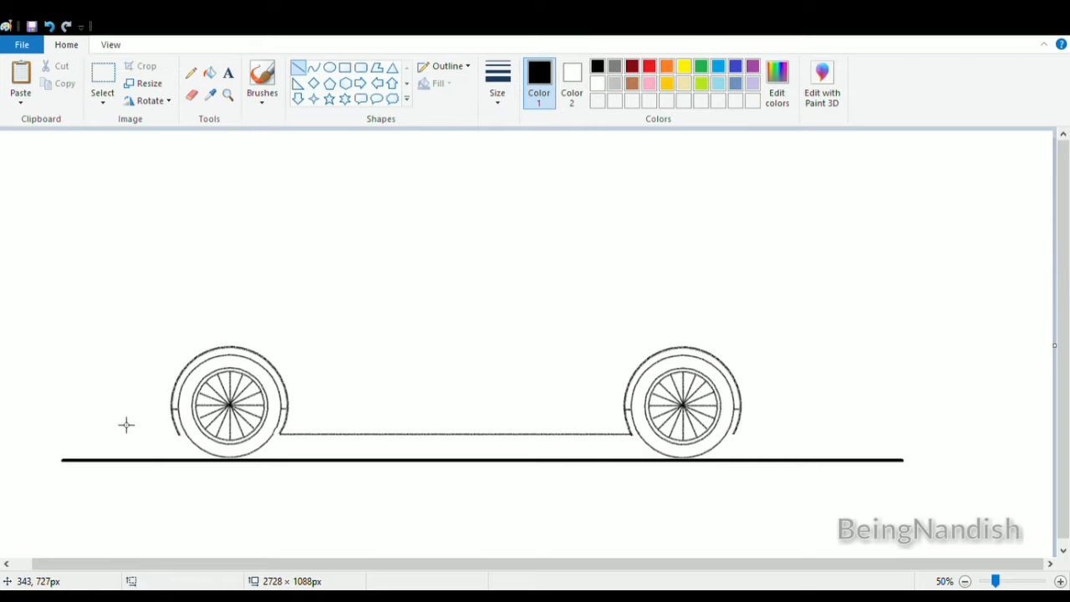
{"action": "left_click_drag", "start_coordinate": [109, 409], "coordinate": [134, 325]}
{"action": "key", "text": "ctrl+z"}
{"action": "left_click", "coordinate": [313, 67]}
{"action": "mouse_move", "coordinate": [107, 418]}
{"action": "left_mouse_down"}
{"action": "mouse_move", "coordinate": [125, 366]}
{"action": "mouse_move", "coordinate": [120, 342]}
{"action": "left_mouse_up"}
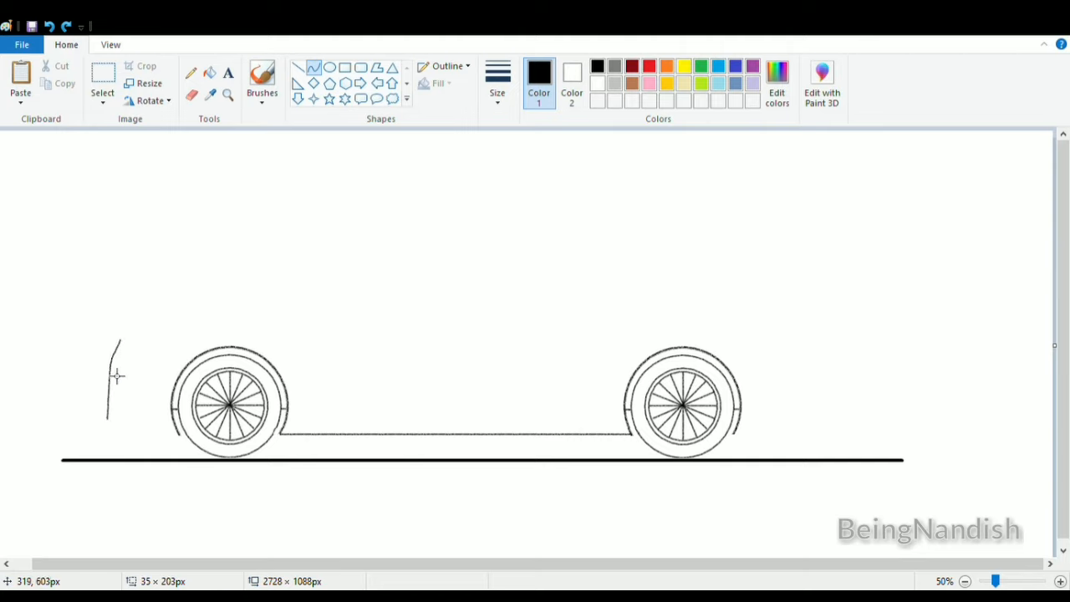
{"action": "left_click", "coordinate": [114, 354]}
{"action": "mouse_move", "coordinate": [126, 378]}
{"action": "left_mouse_down"}
{"action": "mouse_move", "coordinate": [117, 380]}
{"action": "mouse_move", "coordinate": [132, 381]}
{"action": "left_mouse_up"}
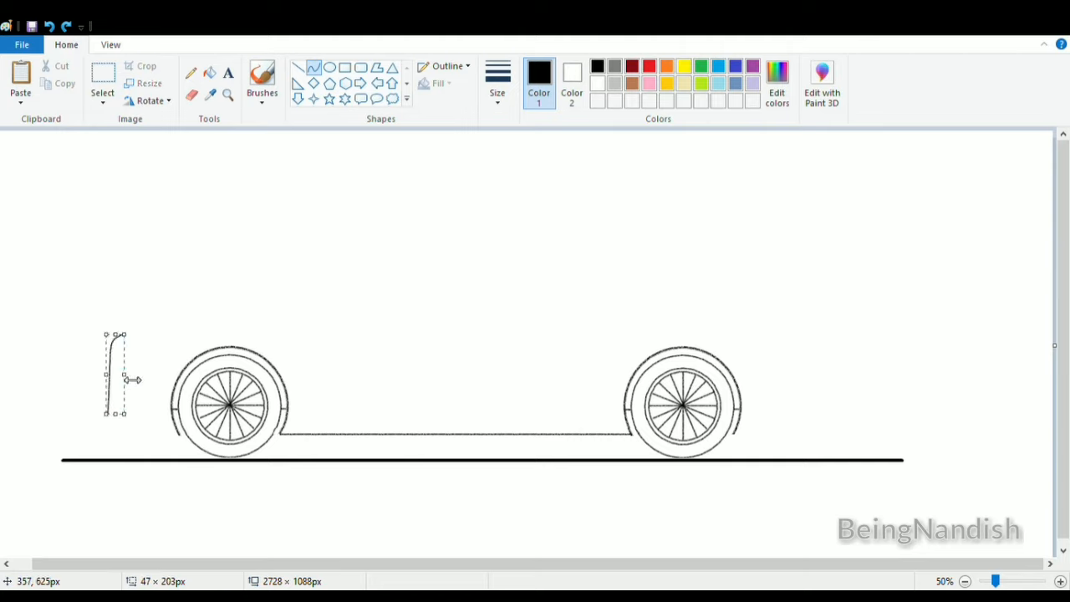
{"action": "left_click", "coordinate": [49, 27]}
Draw the car's nose and bonnet as curves, rising in front of the left wheel and running back past its arch
{"action": "left_click_drag", "start_coordinate": [123, 341], "coordinate": [105, 430]}
{"action": "mouse_move", "coordinate": [106, 368]}
{"action": "left_mouse_down"}
{"action": "mouse_move", "coordinate": [112, 343]}
{"action": "mouse_move", "coordinate": [131, 337]}
{"action": "mouse_move", "coordinate": [341, 306]}
{"action": "mouse_move", "coordinate": [170, 326]}
{"action": "mouse_move", "coordinate": [210, 310]}
{"action": "mouse_move", "coordinate": [168, 333]}
{"action": "left_mouse_up"}
{"action": "left_click", "coordinate": [215, 233]}
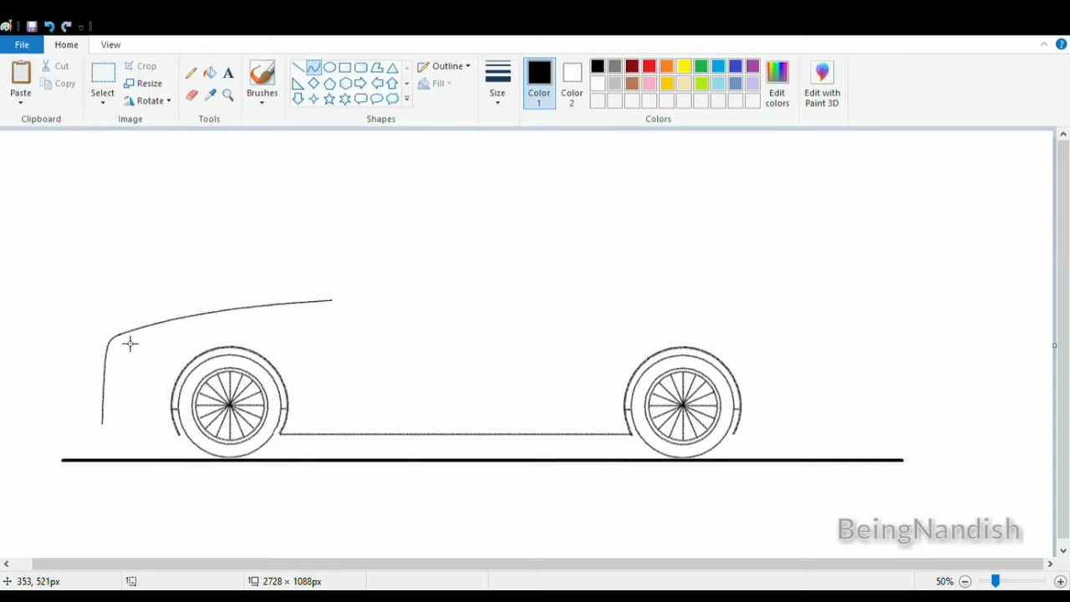
{"action": "left_click", "coordinate": [192, 95]}
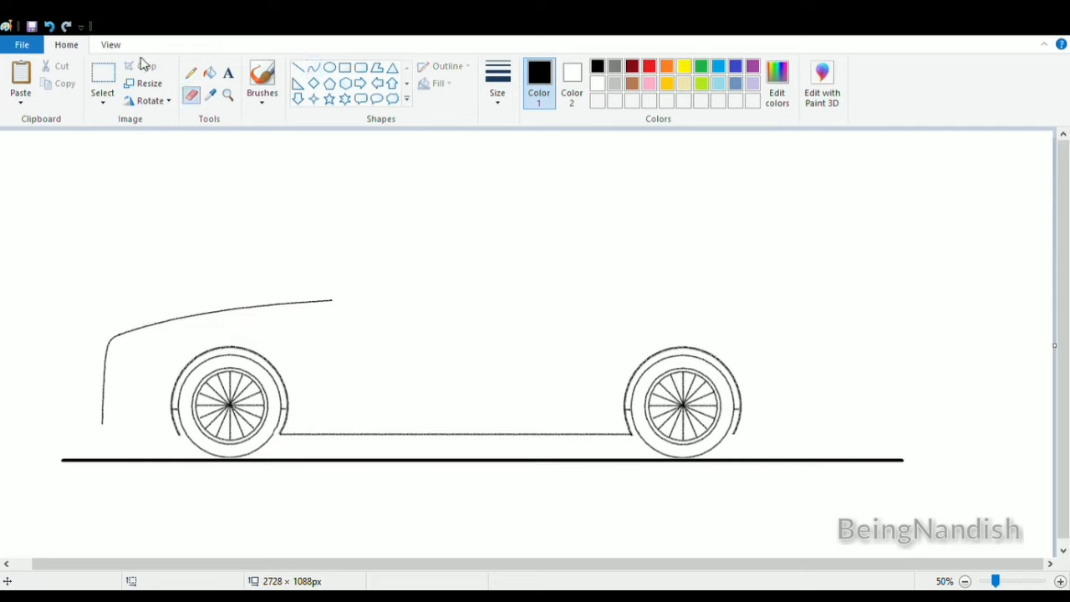
Draw the lower front bumper as curves from the bottom of the nose to the front wheel arch
{"action": "left_click", "coordinate": [313, 69]}
{"action": "mouse_move", "coordinate": [103, 403]}
{"action": "left_mouse_down"}
{"action": "mouse_move", "coordinate": [119, 429]}
{"action": "mouse_move", "coordinate": [105, 424]}
{"action": "mouse_move", "coordinate": [178, 440]}
{"action": "mouse_move", "coordinate": [113, 430]}
{"action": "left_mouse_up"}
{"action": "left_click", "coordinate": [108, 428]}
{"action": "left_click", "coordinate": [116, 426]}
{"action": "left_click", "coordinate": [154, 351]}
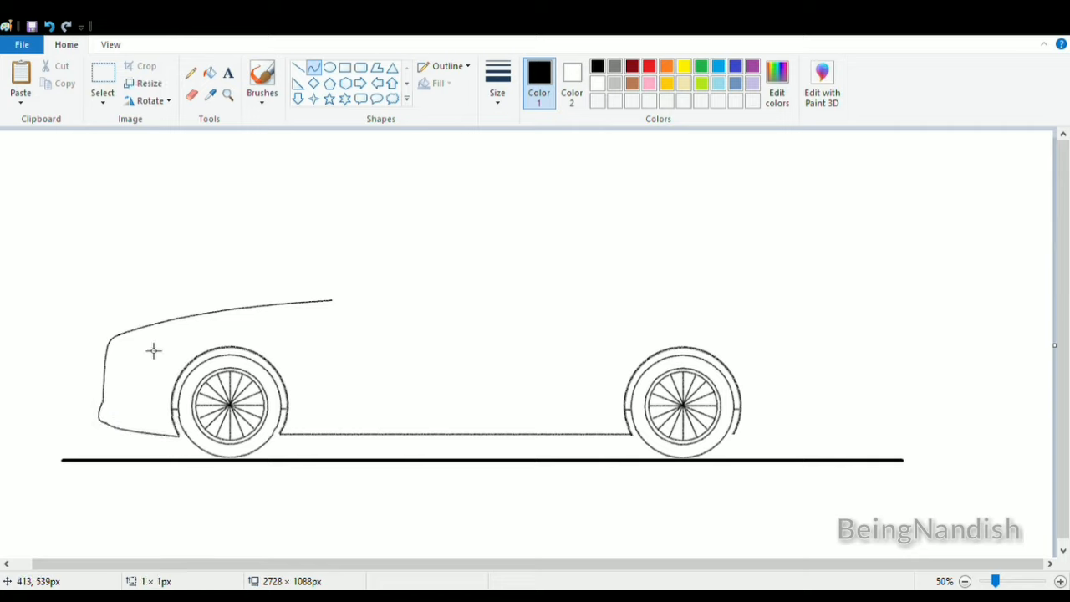
Draw an arched roofline curve about 1171 px wide from the bonnet's end to beyond the rear wheel, and trim its rear tip
{"action": "left_click", "coordinate": [191, 95]}
{"action": "left_click", "coordinate": [313, 67]}
{"action": "left_click_drag", "start_coordinate": [327, 307], "coordinate": [776, 298]}
{"action": "left_click_drag", "start_coordinate": [548, 305], "coordinate": [621, 224]}
{"action": "left_click_drag", "start_coordinate": [318, 300], "coordinate": [316, 303]}
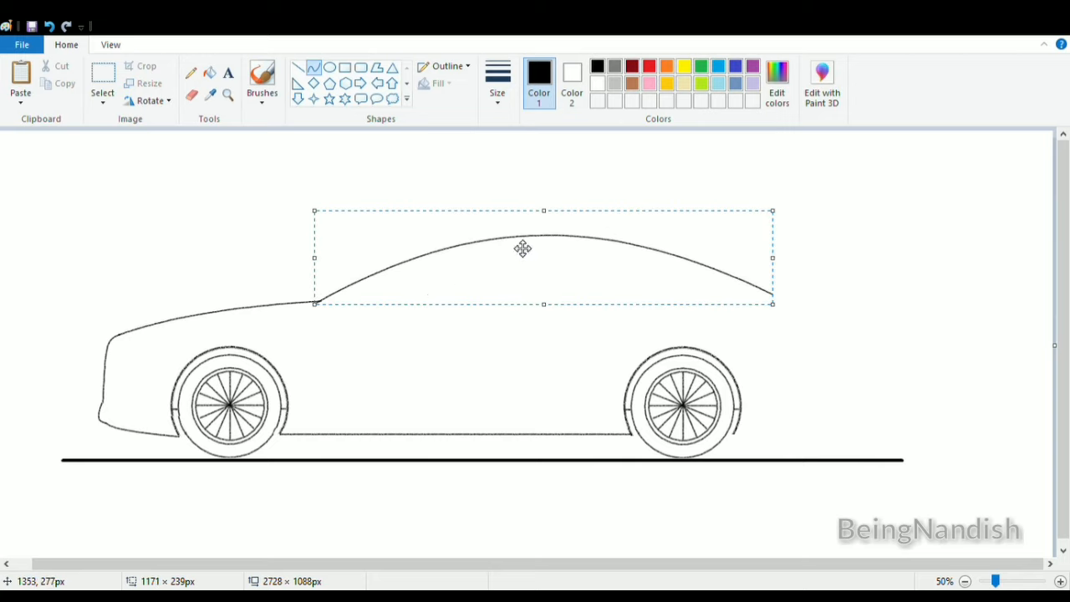
{"action": "left_click_drag", "start_coordinate": [544, 218], "coordinate": [544, 220]}
{"action": "left_click", "coordinate": [900, 287]}
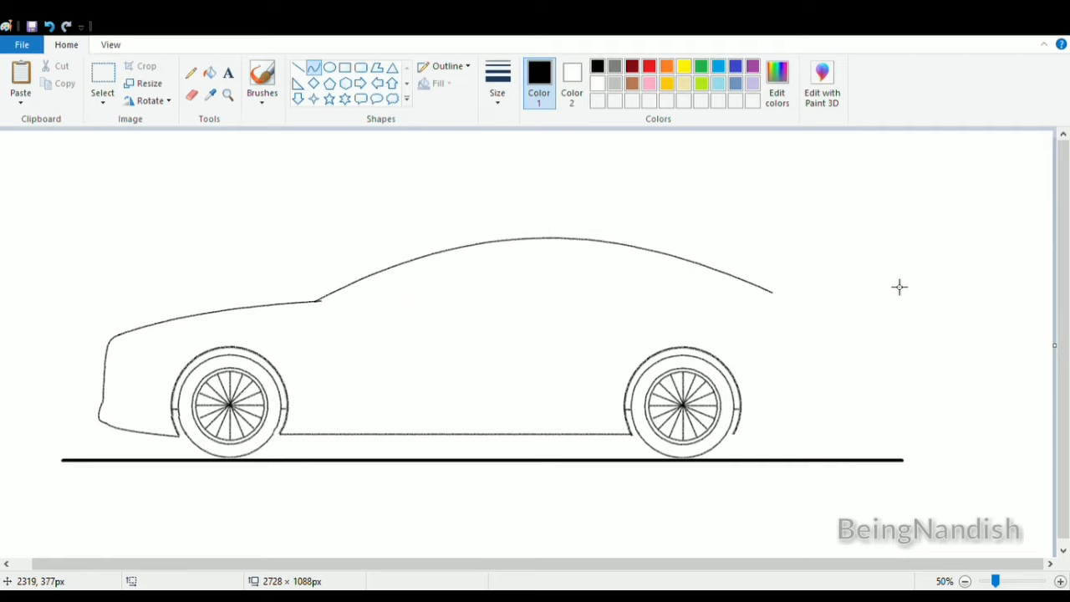
{"action": "left_click", "coordinate": [191, 94]}
{"action": "left_click", "coordinate": [761, 288]}
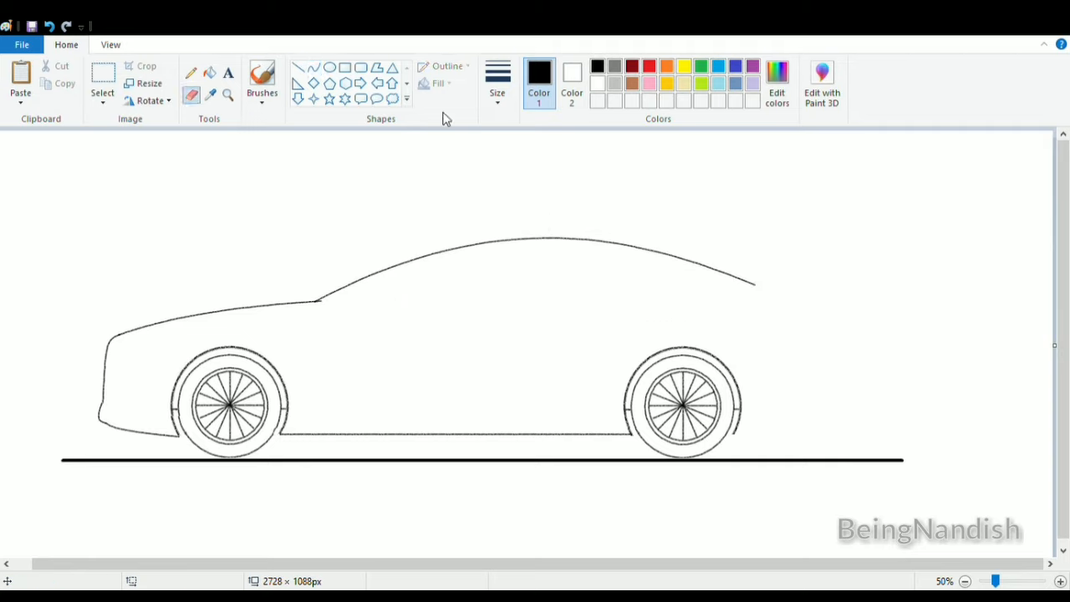
Draw the boot as a rounded curve about 209 × 171 px from the roofline's rear end down to the tail
{"action": "left_click", "coordinate": [314, 67]}
{"action": "left_click_drag", "start_coordinate": [756, 285], "coordinate": [838, 298]}
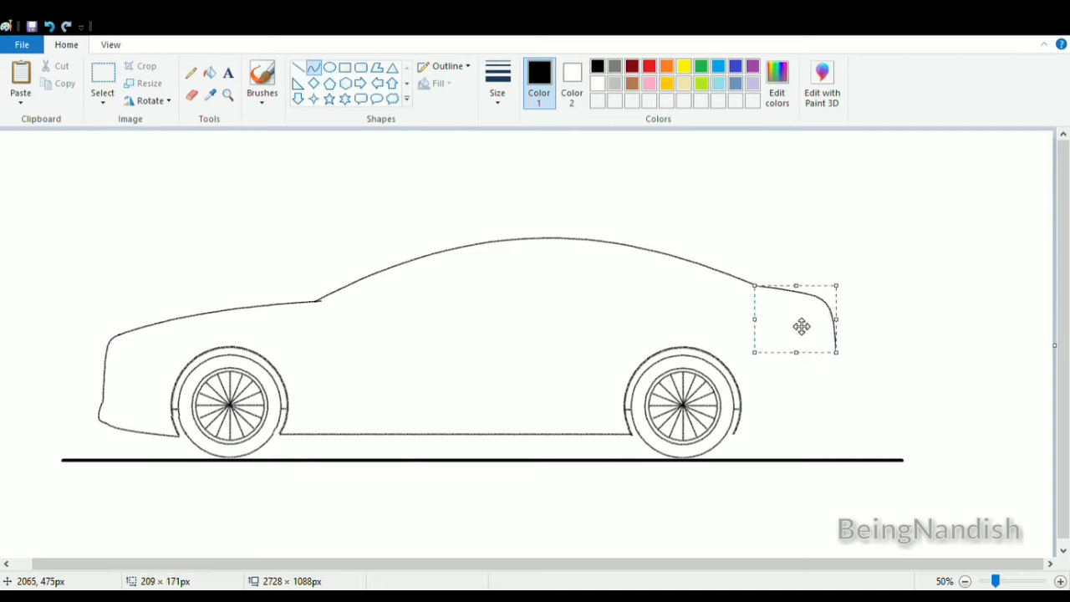
{"action": "left_click", "coordinate": [885, 324]}
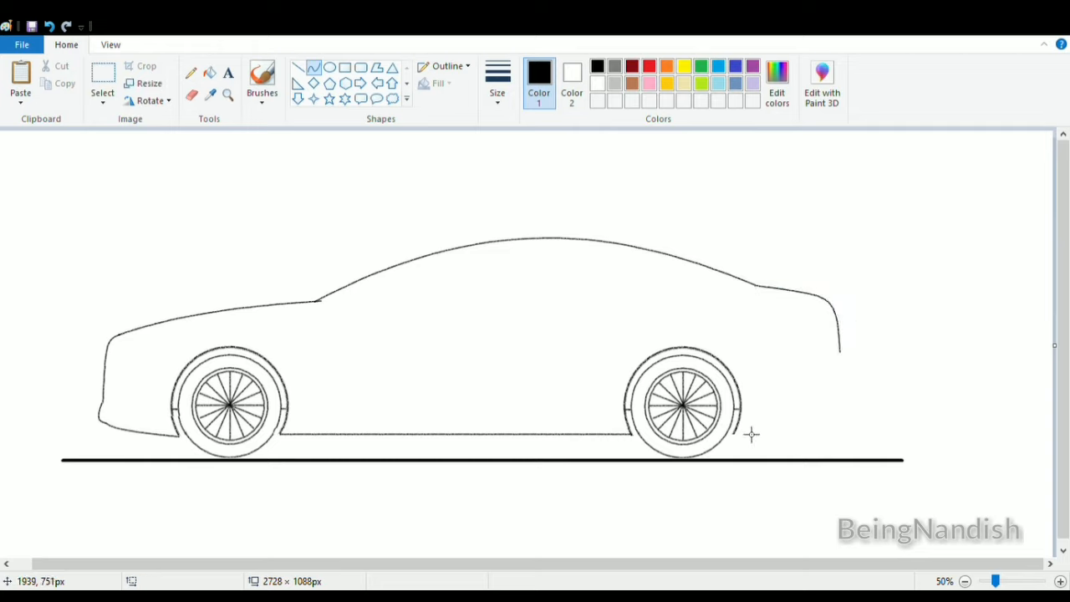
Draw the rear bumper with curves from the rear wheel arch up to the lower end of the boot
{"action": "mouse_move", "coordinate": [736, 427]}
{"action": "left_mouse_down"}
{"action": "mouse_move", "coordinate": [848, 403]}
{"action": "mouse_move", "coordinate": [847, 367]}
{"action": "left_mouse_up"}
{"action": "mouse_move", "coordinate": [846, 406]}
{"action": "left_mouse_down"}
{"action": "mouse_move", "coordinate": [844, 425]}
{"action": "mouse_move", "coordinate": [860, 417]}
{"action": "mouse_move", "coordinate": [849, 424]}
{"action": "mouse_move", "coordinate": [845, 414]}
{"action": "mouse_move", "coordinate": [850, 426]}
{"action": "mouse_move", "coordinate": [853, 373]}
{"action": "left_mouse_up"}
{"action": "left_click", "coordinate": [850, 352]}
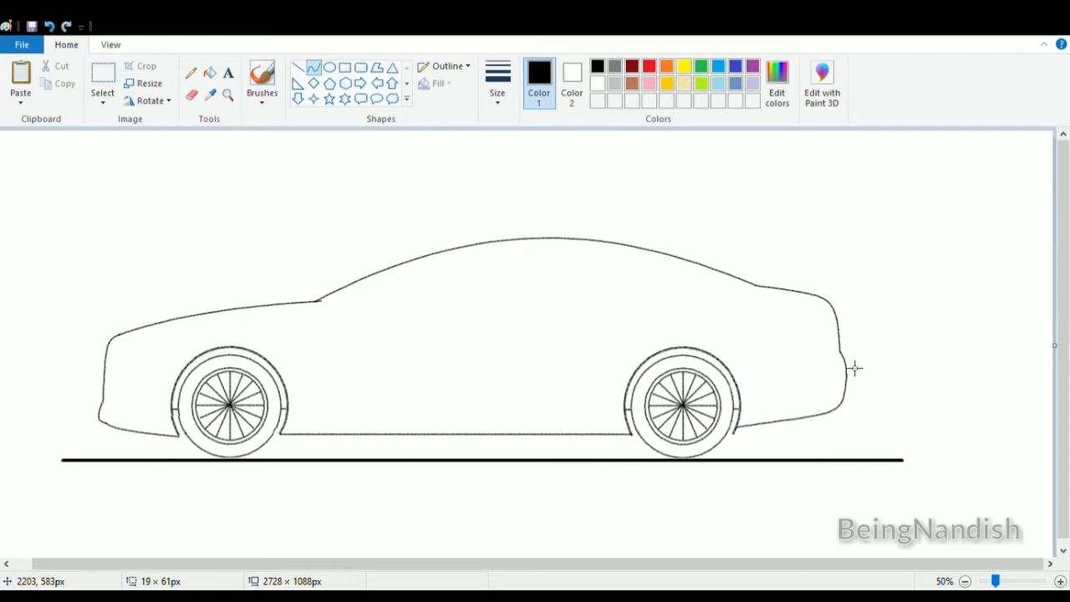
{"action": "left_click_drag", "start_coordinate": [855, 368], "coordinate": [845, 365]}
{"action": "left_click", "coordinate": [846, 358]}
Draw the windshield edge as a curve just under the front roofline and close its upper end with a short line
{"action": "left_click_drag", "start_coordinate": [327, 310], "coordinate": [412, 276]}
{"action": "left_click", "coordinate": [411, 275]}
{"action": "left_click", "coordinate": [299, 68]}
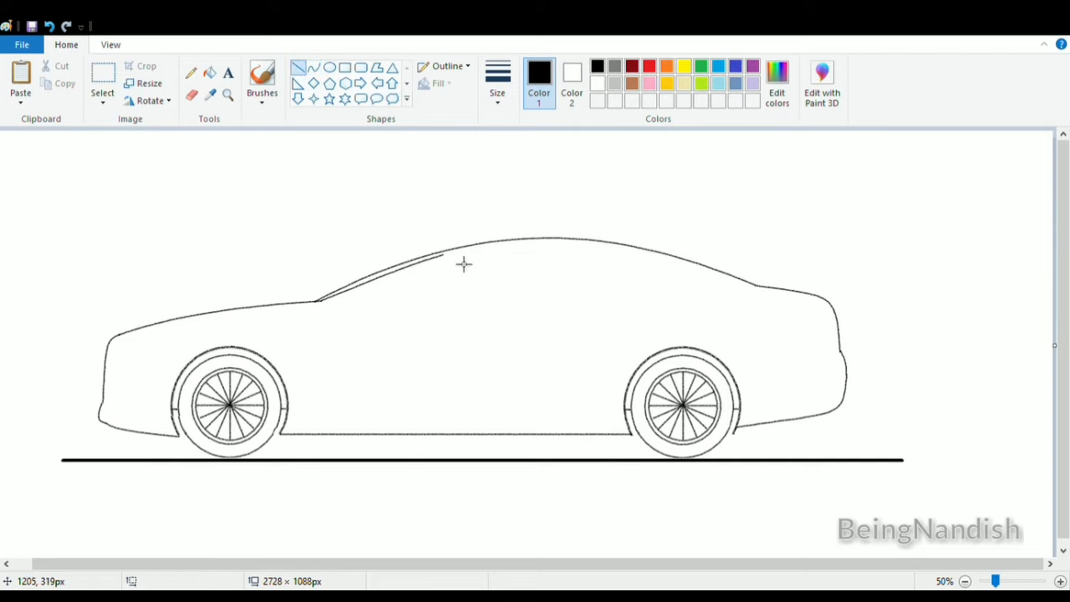
Draw the side window's upper edge as an arched curve about 1009 px wide beneath the roofline
{"action": "left_click", "coordinate": [313, 68]}
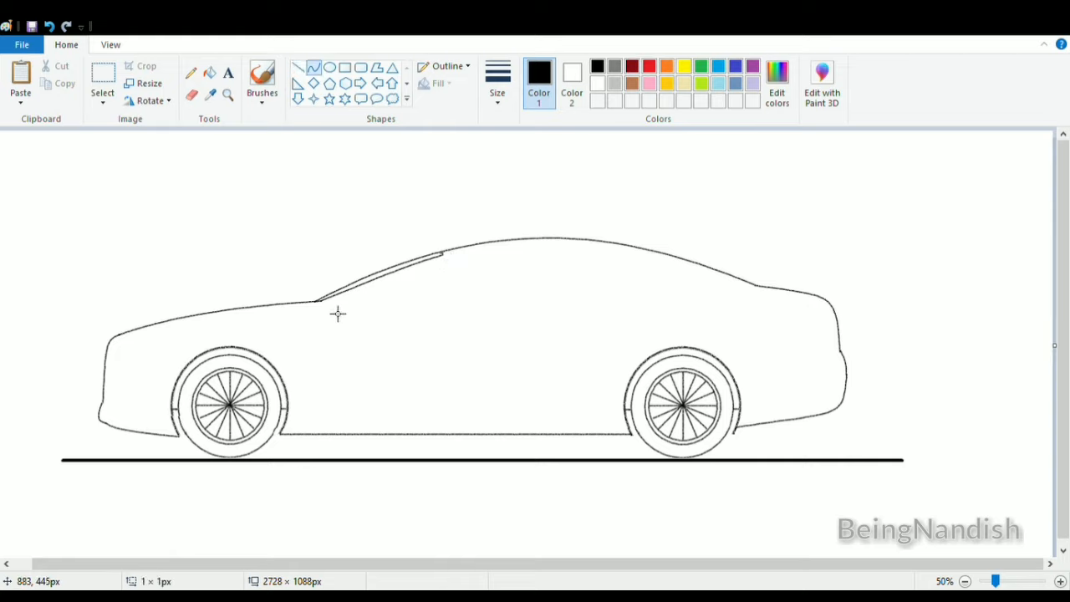
{"action": "left_click_drag", "start_coordinate": [331, 306], "coordinate": [732, 301]}
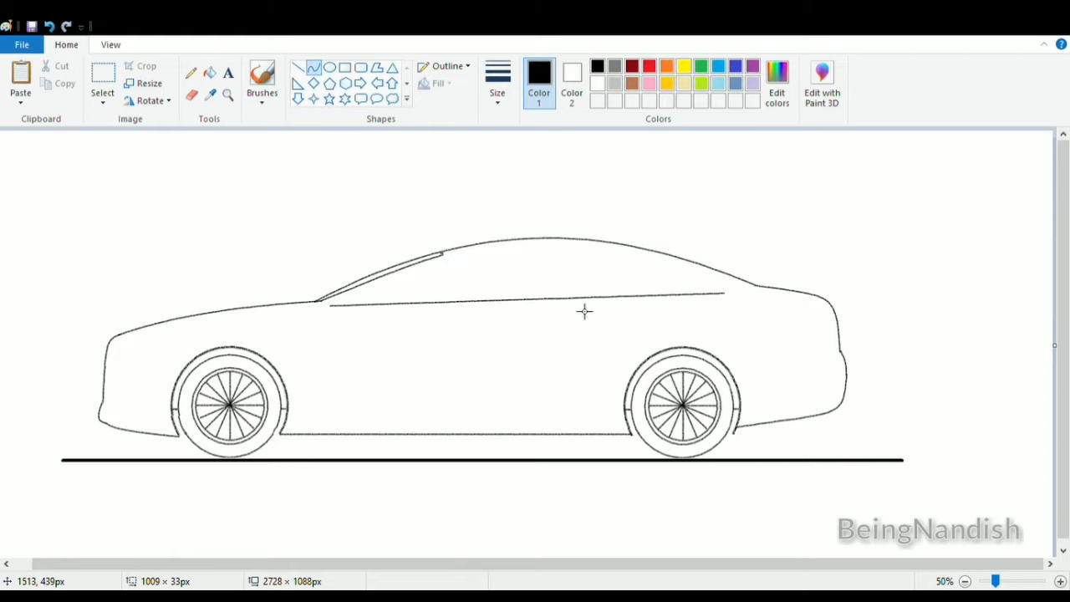
{"action": "left_click_drag", "start_coordinate": [585, 311], "coordinate": [596, 242]}
{"action": "left_click_drag", "start_coordinate": [560, 324], "coordinate": [566, 325]}
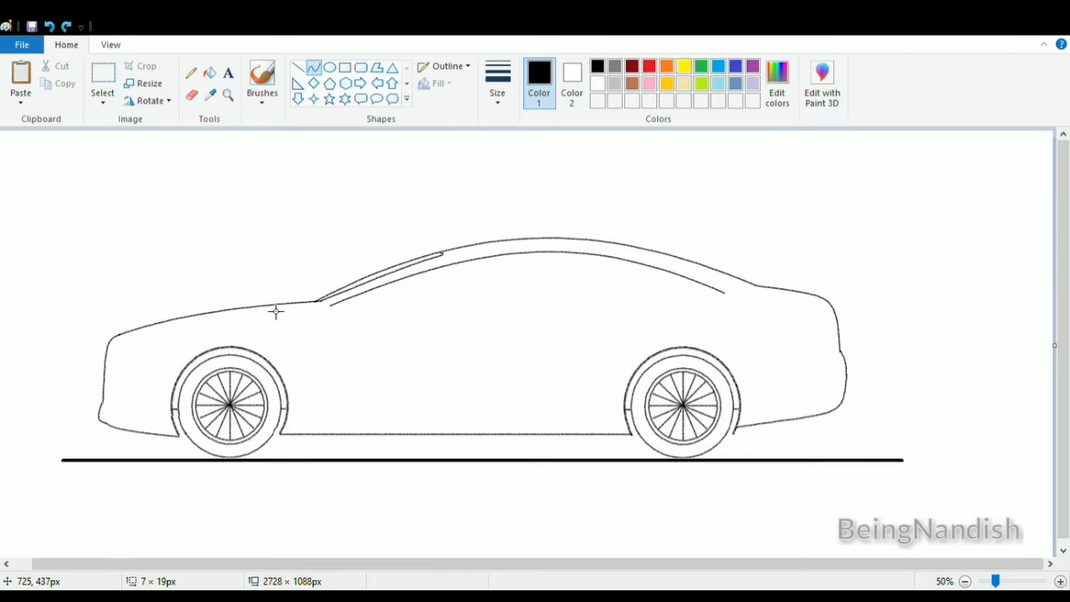
Draw the side window's nearly straight lower edge and close the window outline at its front and rear ends
{"action": "left_click_drag", "start_coordinate": [338, 311], "coordinate": [730, 310]}
{"action": "left_click_drag", "start_coordinate": [424, 316], "coordinate": [326, 308]}
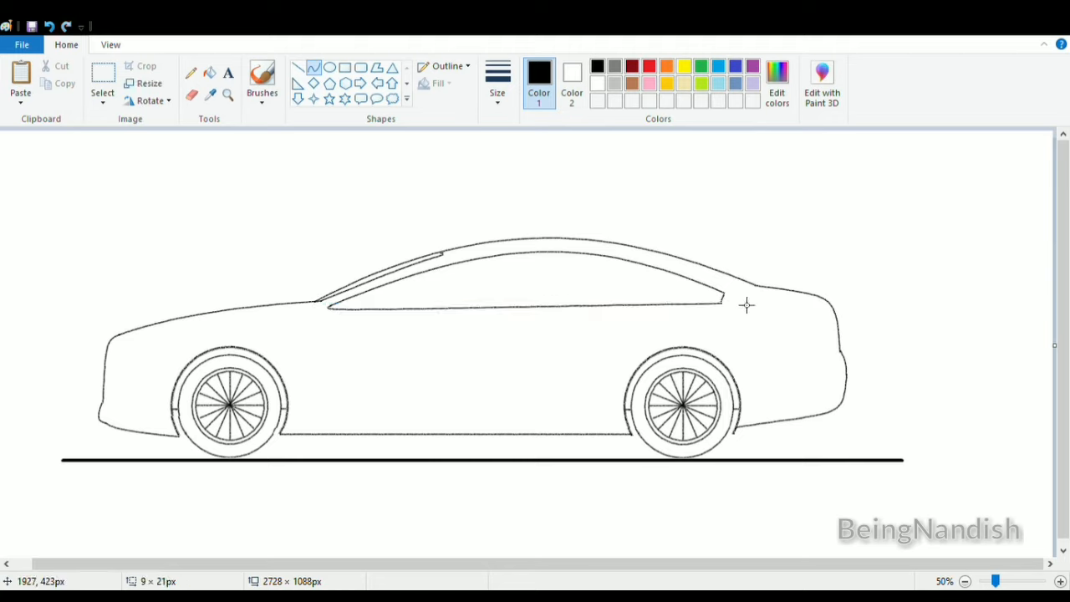
{"action": "left_click_drag", "start_coordinate": [746, 305], "coordinate": [724, 296]}
{"action": "left_click", "coordinate": [48, 28]}
{"action": "left_click", "coordinate": [737, 308]}
{"action": "left_click", "coordinate": [753, 331]}
Draw a closed, pointed headlight outline with curves between the car's nose and the front wheel arch
{"action": "left_click", "coordinate": [110, 45]}
{"action": "left_click", "coordinate": [20, 79]}
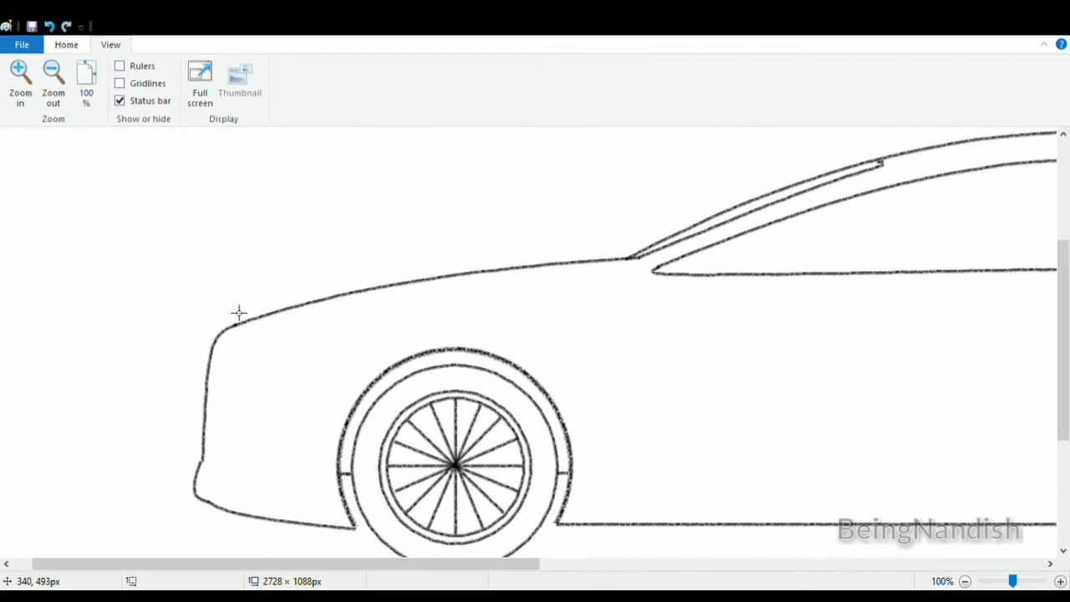
{"action": "left_click", "coordinate": [66, 46]}
{"action": "mouse_move", "coordinate": [224, 371]}
{"action": "left_mouse_down"}
{"action": "mouse_move", "coordinate": [306, 330]}
{"action": "mouse_move", "coordinate": [234, 363]}
{"action": "mouse_move", "coordinate": [241, 352]}
{"action": "mouse_move", "coordinate": [310, 340]}
{"action": "mouse_move", "coordinate": [316, 328]}
{"action": "left_mouse_up"}
{"action": "left_click", "coordinate": [327, 327]}
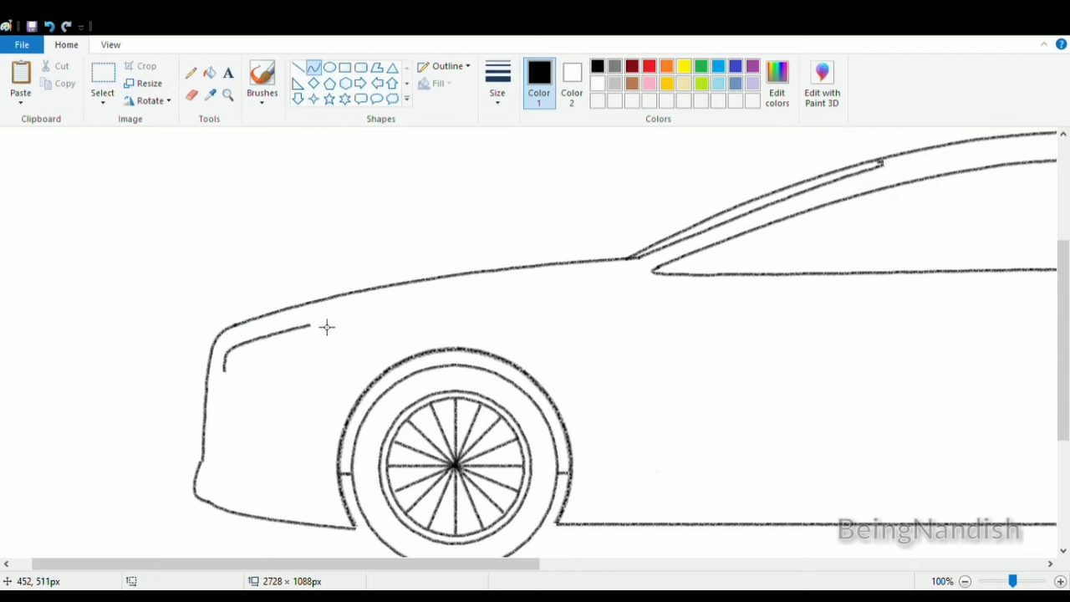
{"action": "left_click_drag", "start_coordinate": [305, 337], "coordinate": [318, 357]}
{"action": "mouse_move", "coordinate": [298, 343]}
{"action": "left_mouse_down"}
{"action": "mouse_move", "coordinate": [317, 326]}
{"action": "mouse_move", "coordinate": [342, 342]}
{"action": "left_mouse_up"}
{"action": "left_click", "coordinate": [298, 237]}
{"action": "left_click_drag", "start_coordinate": [225, 370], "coordinate": [342, 359]}
{"action": "mouse_move", "coordinate": [254, 368]}
{"action": "left_mouse_down"}
{"action": "mouse_move", "coordinate": [318, 384]}
{"action": "mouse_move", "coordinate": [342, 359]}
{"action": "left_mouse_up"}
{"action": "left_click", "coordinate": [316, 211]}
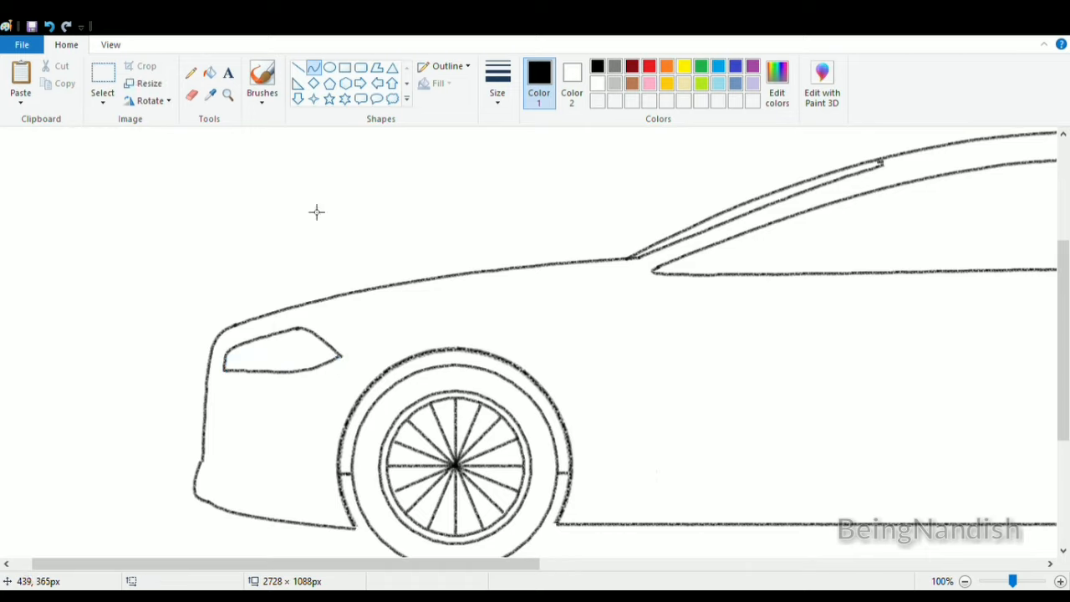
Add inner detail curves to the headlight, one near its rear point and one along its upper front edge
{"action": "mouse_move", "coordinate": [309, 332]}
{"action": "left_mouse_down"}
{"action": "mouse_move", "coordinate": [296, 369]}
{"action": "mouse_move", "coordinate": [321, 354]}
{"action": "left_mouse_up"}
{"action": "left_click_drag", "start_coordinate": [315, 333], "coordinate": [316, 347]}
{"action": "left_click", "coordinate": [335, 329]}
{"action": "mouse_move", "coordinate": [230, 365]}
{"action": "left_mouse_down"}
{"action": "mouse_move", "coordinate": [292, 337]}
{"action": "mouse_move", "coordinate": [237, 357]}
{"action": "left_mouse_up"}
{"action": "left_click", "coordinate": [278, 232]}
Draw a short line from the bonnet edge to the headlight's front and a thin grille curve along the nose
{"action": "left_click", "coordinate": [299, 69]}
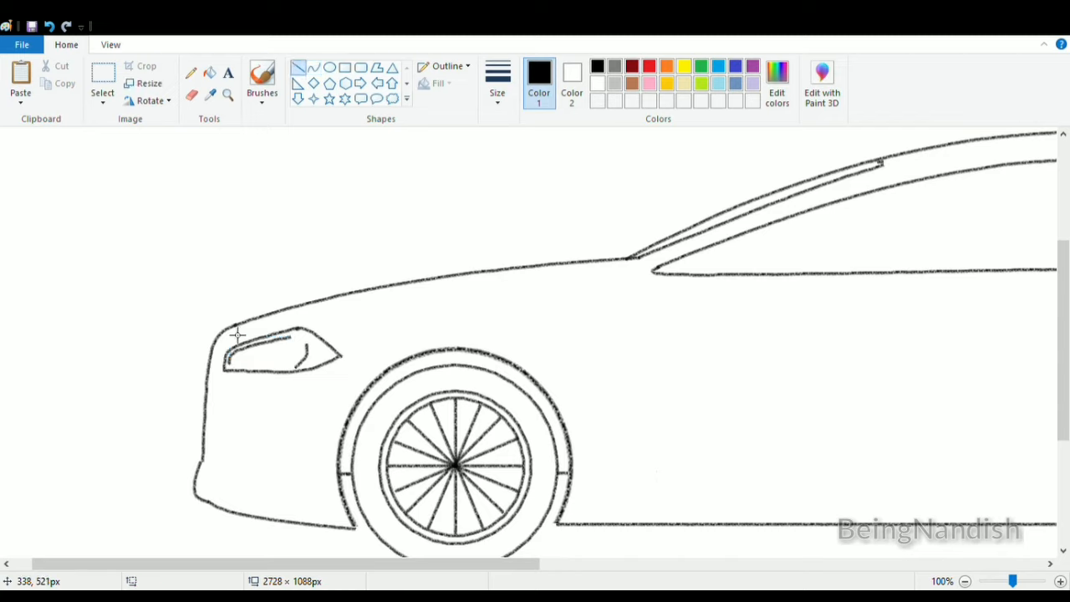
{"action": "mouse_move", "coordinate": [234, 327]}
{"action": "left_mouse_down"}
{"action": "mouse_move", "coordinate": [210, 444]}
{"action": "mouse_move", "coordinate": [222, 365]}
{"action": "left_mouse_up"}
{"action": "left_click", "coordinate": [252, 232]}
{"action": "left_click", "coordinate": [314, 67]}
{"action": "left_click_drag", "start_coordinate": [208, 440], "coordinate": [213, 454]}
{"action": "left_click_drag", "start_coordinate": [211, 344], "coordinate": [226, 352]}
{"action": "left_click", "coordinate": [200, 268]}
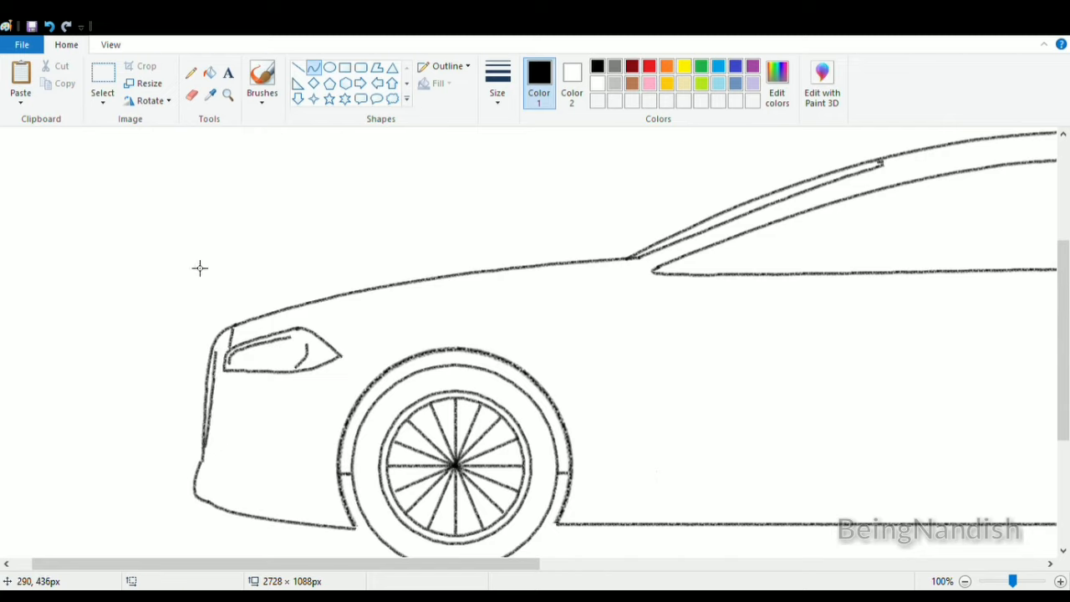
{"action": "left_click", "coordinate": [296, 68]}
{"action": "mouse_move", "coordinate": [224, 442]}
{"action": "left_mouse_down"}
{"action": "mouse_move", "coordinate": [267, 444]}
{"action": "mouse_move", "coordinate": [279, 495]}
{"action": "mouse_move", "coordinate": [282, 441]}
{"action": "left_mouse_up"}
{"action": "left_click", "coordinate": [49, 26]}
Draw the air intake in the front bumper with upper and lower curves that meet in a rounded rear end
{"action": "left_click", "coordinate": [313, 67]}
{"action": "left_click_drag", "start_coordinate": [286, 465], "coordinate": [278, 436]}
{"action": "mouse_move", "coordinate": [251, 496]}
{"action": "left_mouse_down"}
{"action": "mouse_move", "coordinate": [252, 482]}
{"action": "mouse_move", "coordinate": [226, 478]}
{"action": "mouse_move", "coordinate": [210, 491]}
{"action": "left_mouse_up"}
{"action": "left_click", "coordinate": [255, 491]}
{"action": "mouse_move", "coordinate": [272, 493]}
{"action": "left_mouse_down"}
{"action": "mouse_move", "coordinate": [278, 504]}
{"action": "mouse_move", "coordinate": [290, 472]}
{"action": "mouse_move", "coordinate": [216, 471]}
{"action": "left_mouse_up"}
{"action": "left_click", "coordinate": [305, 410]}
Draw a horizontal divider across the front air intake and short curves at its front edge
{"action": "left_click", "coordinate": [154, 398]}
{"action": "left_click", "coordinate": [49, 25]}
{"action": "left_click", "coordinate": [298, 67]}
{"action": "left_click", "coordinate": [314, 67]}
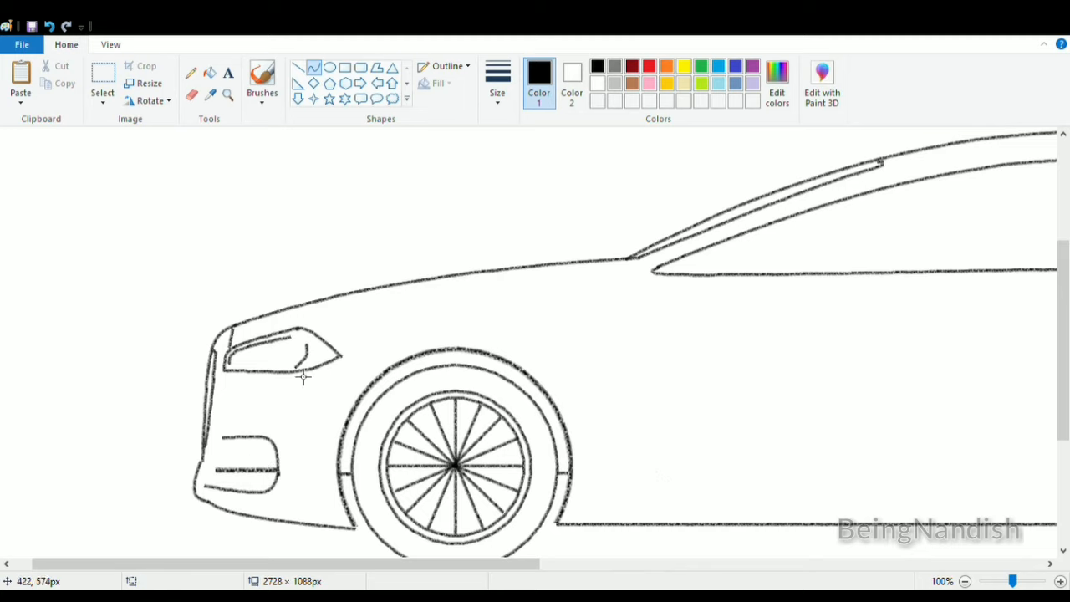
{"action": "left_click", "coordinate": [234, 462]}
{"action": "left_click_drag", "start_coordinate": [215, 476], "coordinate": [206, 485]}
Draw a straight line about 36 × 34 px from the headlight's rear corner to the front wheel arch
{"action": "left_click", "coordinate": [298, 67]}
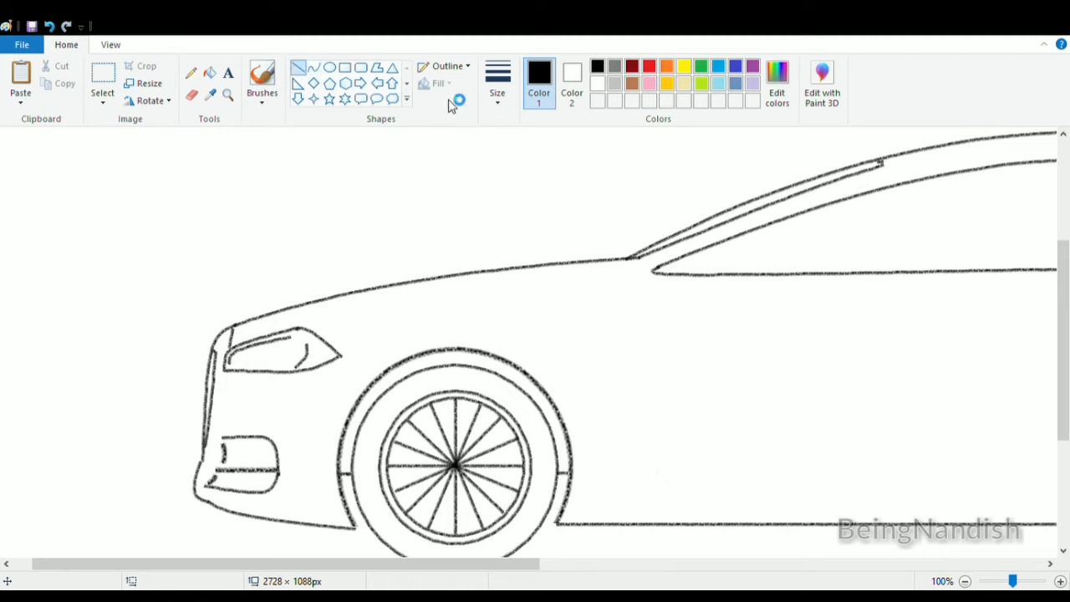
{"action": "left_click_drag", "start_coordinate": [339, 357], "coordinate": [375, 390]}
{"action": "left_click", "coordinate": [52, 29]}
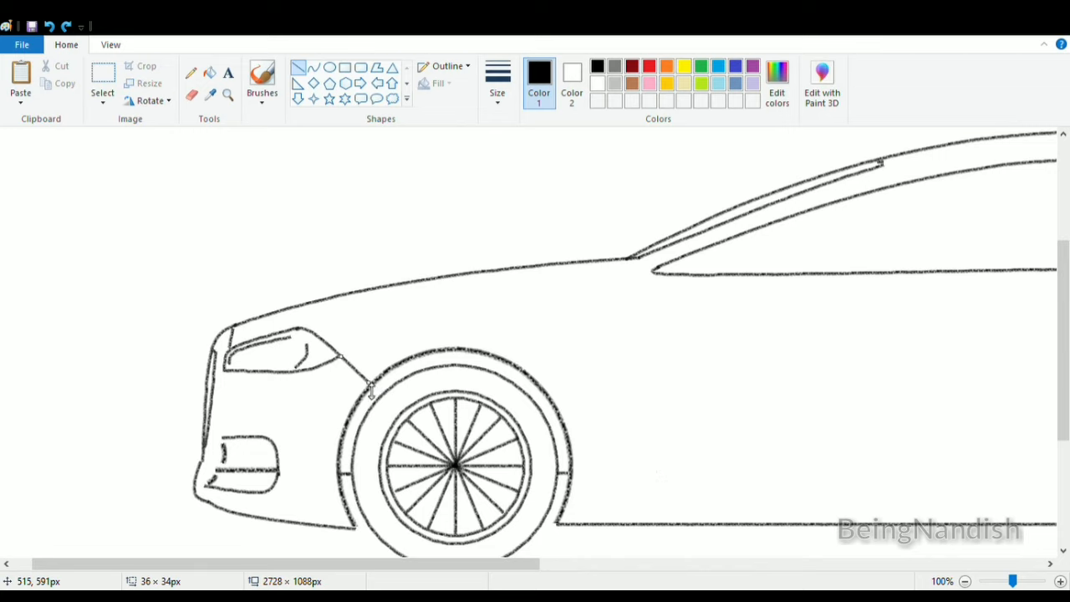
Draw a horizontal line from the air intake's rear to near the front wheel arch and a short line at the intake's front
{"action": "left_click_drag", "start_coordinate": [286, 491], "coordinate": [336, 490]}
{"action": "left_click_drag", "start_coordinate": [213, 461], "coordinate": [221, 463]}
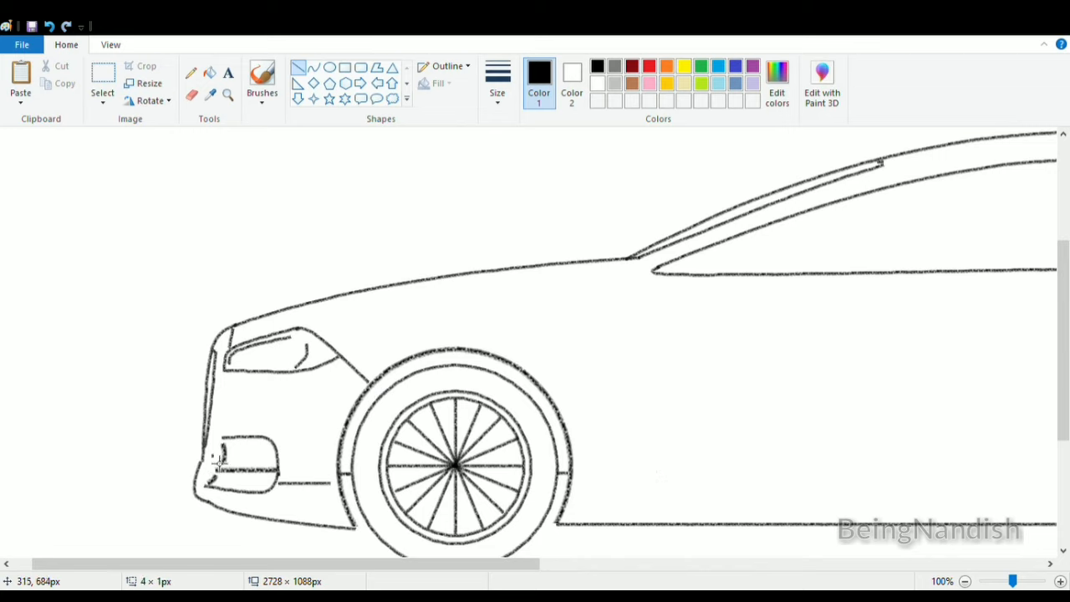
Erase the body outline's upper rear corner at the boot and redraw it as a tighter curve
{"action": "left_click_drag", "start_coordinate": [329, 566], "coordinate": [528, 566]}
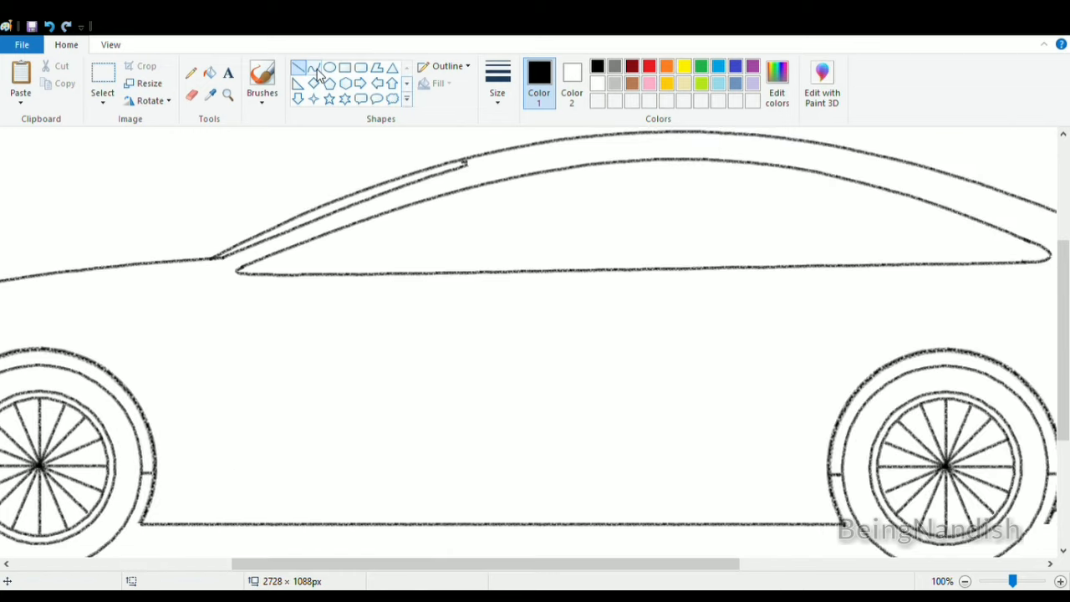
{"action": "left_click", "coordinate": [121, 49]}
{"action": "left_click_drag", "start_coordinate": [373, 565], "coordinate": [607, 566]}
{"action": "left_click", "coordinate": [67, 45]}
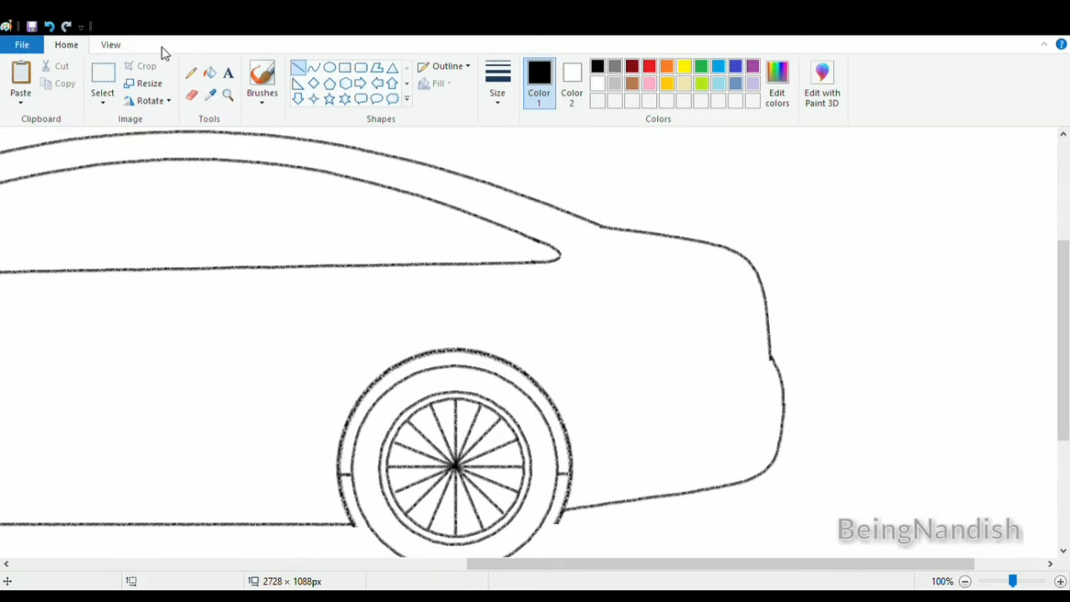
{"action": "left_click", "coordinate": [314, 67]}
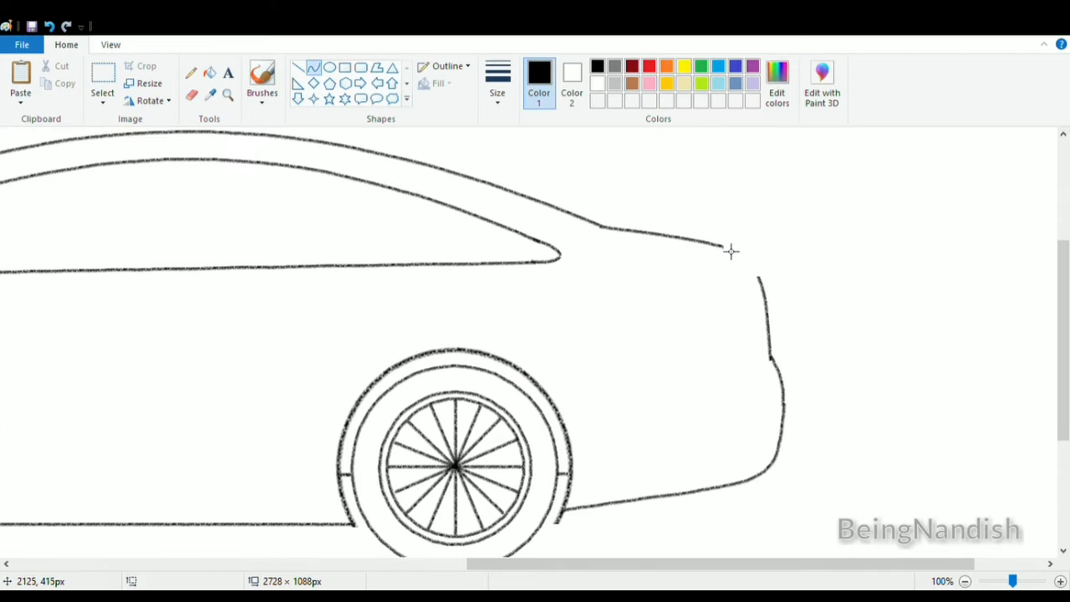
{"action": "left_click", "coordinate": [61, 48]}
{"action": "left_click_drag", "start_coordinate": [764, 262], "coordinate": [758, 256]}
{"action": "left_click", "coordinate": [812, 258]}
Draw a slender, pointed tail light below the boot corner with an upper and a lower curve meeting at both tips
{"action": "mouse_move", "coordinate": [667, 252]}
{"action": "left_mouse_down"}
{"action": "mouse_move", "coordinate": [768, 339]}
{"action": "mouse_move", "coordinate": [755, 260]}
{"action": "mouse_move", "coordinate": [770, 292]}
{"action": "left_mouse_up"}
{"action": "left_click", "coordinate": [660, 301]}
{"action": "left_click_drag", "start_coordinate": [658, 250], "coordinate": [767, 345]}
{"action": "left_click_drag", "start_coordinate": [713, 298], "coordinate": [743, 285]}
{"action": "left_click_drag", "start_coordinate": [676, 275], "coordinate": [712, 263]}
Try to draw a straight line about 269 × 82 px from the tail light's lower tip to the rear wheel arch
{"action": "left_click", "coordinate": [297, 67]}
{"action": "left_click", "coordinate": [651, 195]}
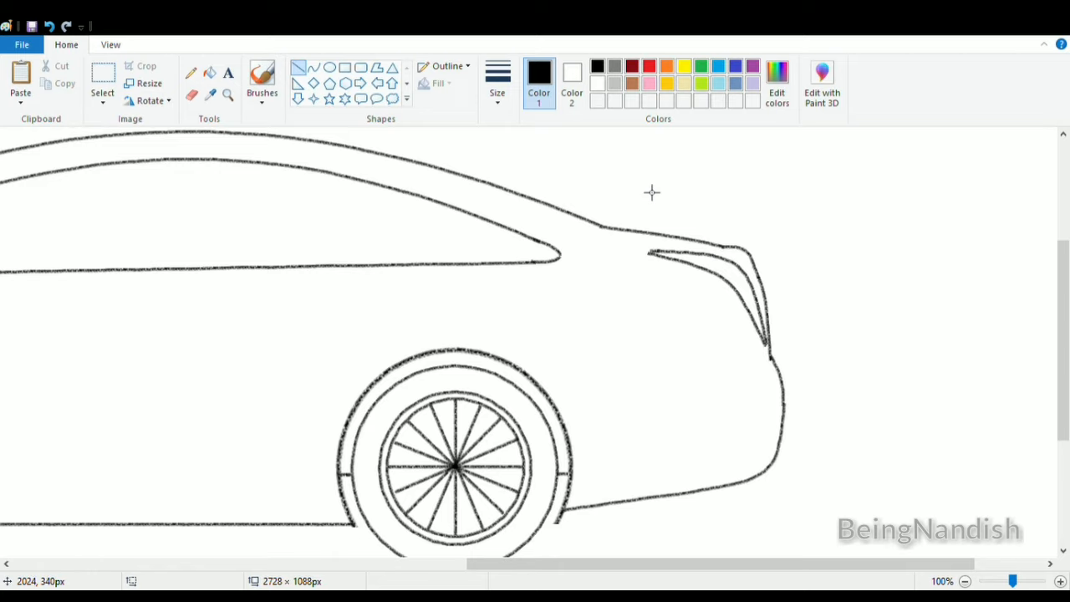
{"action": "mouse_move", "coordinate": [762, 333]}
{"action": "left_mouse_down"}
{"action": "mouse_move", "coordinate": [552, 397]}
{"action": "mouse_move", "coordinate": [569, 385]}
{"action": "left_mouse_up"}
{"action": "left_click", "coordinate": [49, 26]}
Draw a curve about 274 × 67 px from the tail light's lower tip to the rear wheel arch and a small rounded rectangle on the rear bumper
{"action": "left_click", "coordinate": [314, 66]}
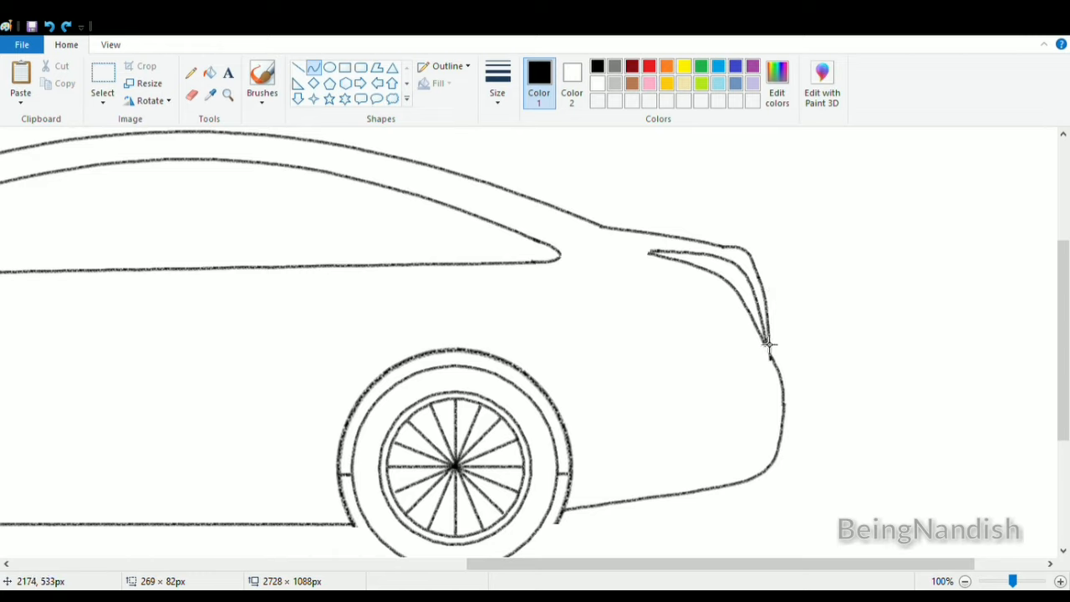
{"action": "mouse_move", "coordinate": [768, 343]}
{"action": "left_mouse_down"}
{"action": "mouse_move", "coordinate": [545, 389]}
{"action": "mouse_move", "coordinate": [585, 368]}
{"action": "left_mouse_up"}
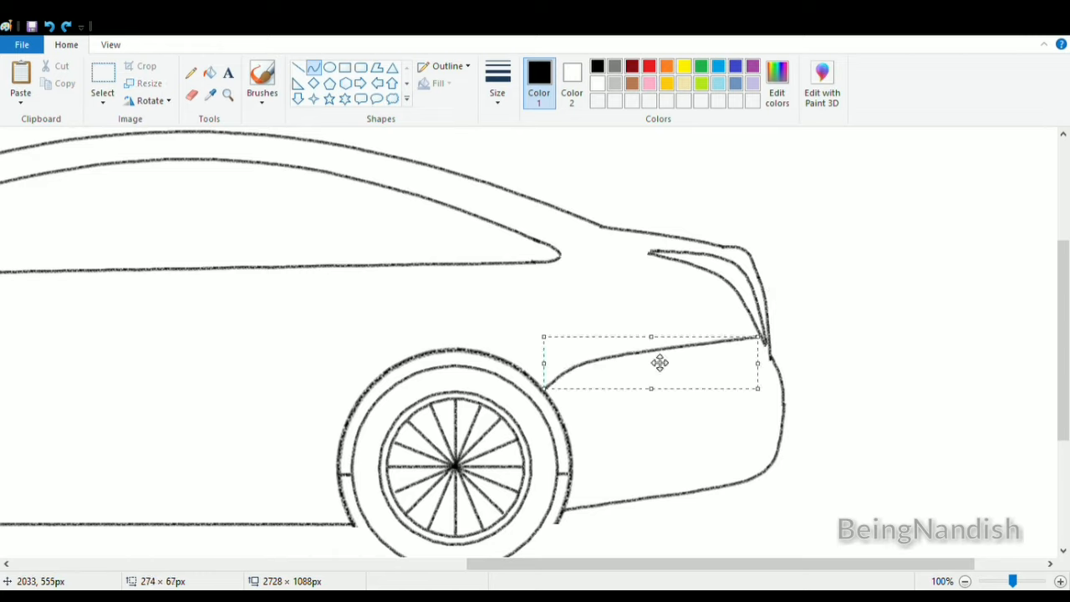
{"action": "left_click", "coordinate": [836, 290]}
{"action": "left_click", "coordinate": [360, 67]}
{"action": "left_click_drag", "start_coordinate": [651, 407], "coordinate": [702, 420]}
{"action": "left_click", "coordinate": [192, 95]}
Draw the front door's curved leading edge from the side window's front corner down to the sill
{"action": "left_click_drag", "start_coordinate": [532, 563], "coordinate": [304, 557]}
{"action": "left_click", "coordinate": [111, 45]}
{"action": "left_click", "coordinate": [53, 79]}
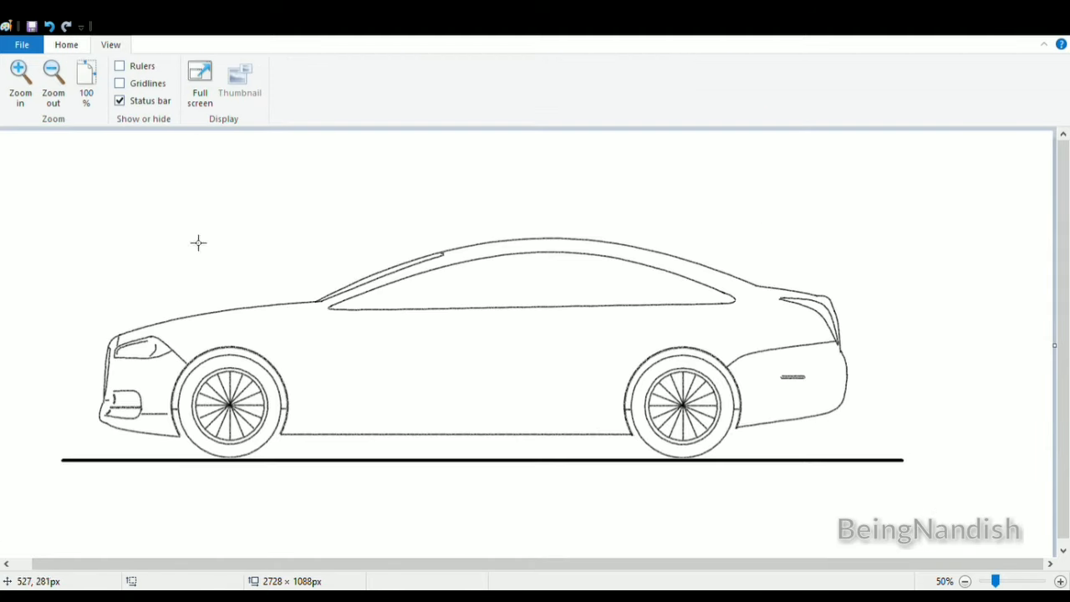
{"action": "mouse_move", "coordinate": [329, 308]}
{"action": "left_mouse_down"}
{"action": "mouse_move", "coordinate": [326, 420]}
{"action": "mouse_move", "coordinate": [313, 321]}
{"action": "mouse_move", "coordinate": [322, 394]}
{"action": "left_mouse_up"}
{"action": "left_click", "coordinate": [432, 367]}
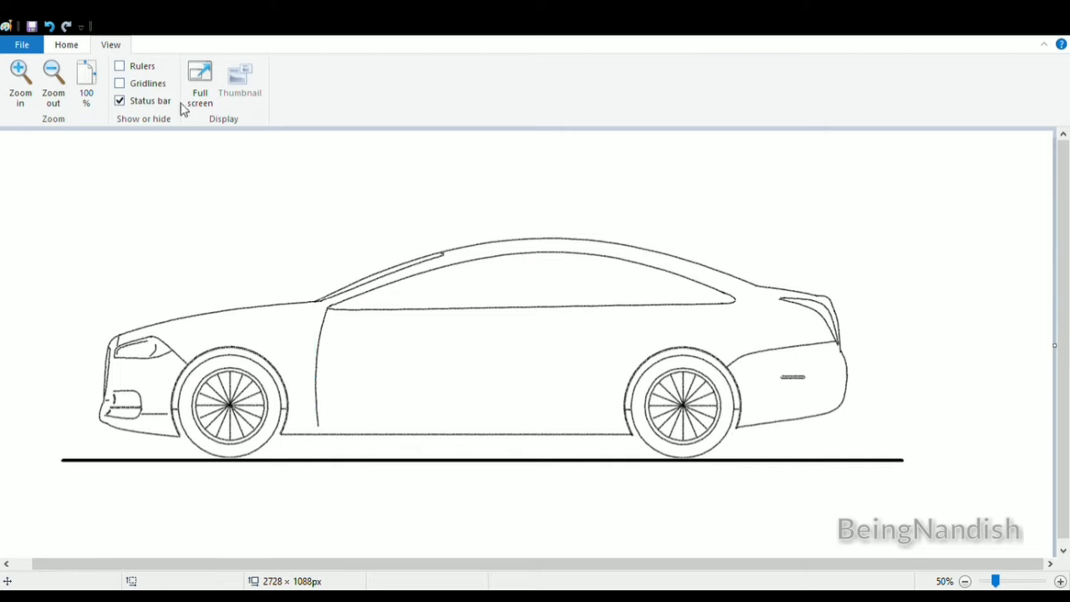
Draw a long straight sill line just above the body's bottom edge, from the front wheel arch to near the rear wheel
{"action": "left_click", "coordinate": [66, 44]}
{"action": "left_click", "coordinate": [299, 67]}
{"action": "left_click_drag", "start_coordinate": [291, 433], "coordinate": [604, 422]}
{"action": "left_click", "coordinate": [526, 369]}
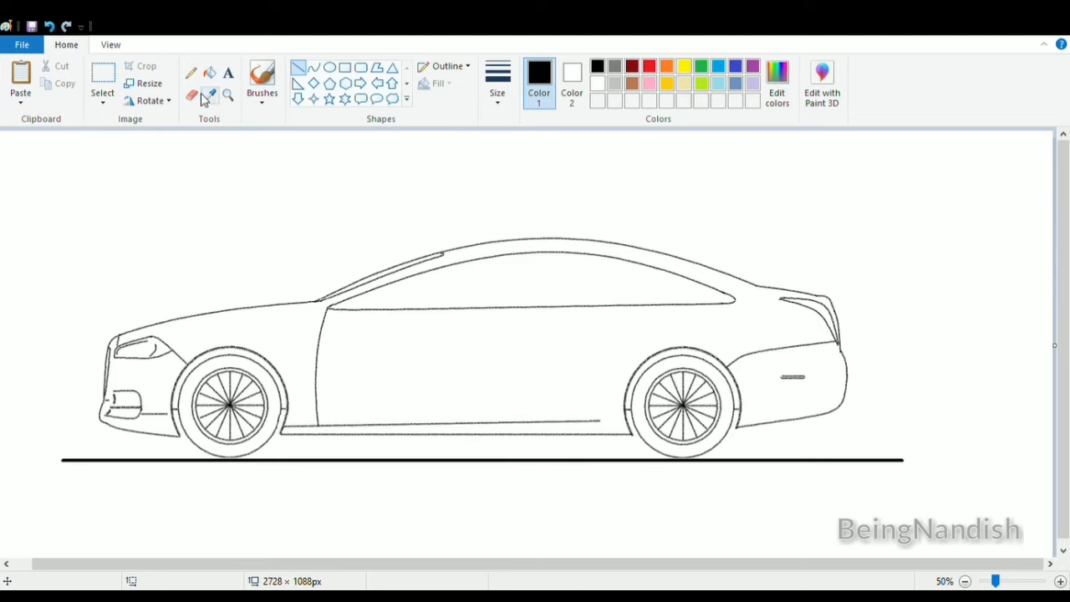
Draw the rear door's curved rear edge from the end of the sill line up to the side window's lower edge
{"action": "left_click", "coordinate": [314, 67]}
{"action": "left_click_drag", "start_coordinate": [592, 422], "coordinate": [666, 306]}
{"action": "left_click_drag", "start_coordinate": [638, 383], "coordinate": [665, 351]}
Erase the rear door's sharp lower corner and round it with a curve about 37 × 22 px
{"action": "left_click", "coordinate": [111, 45]}
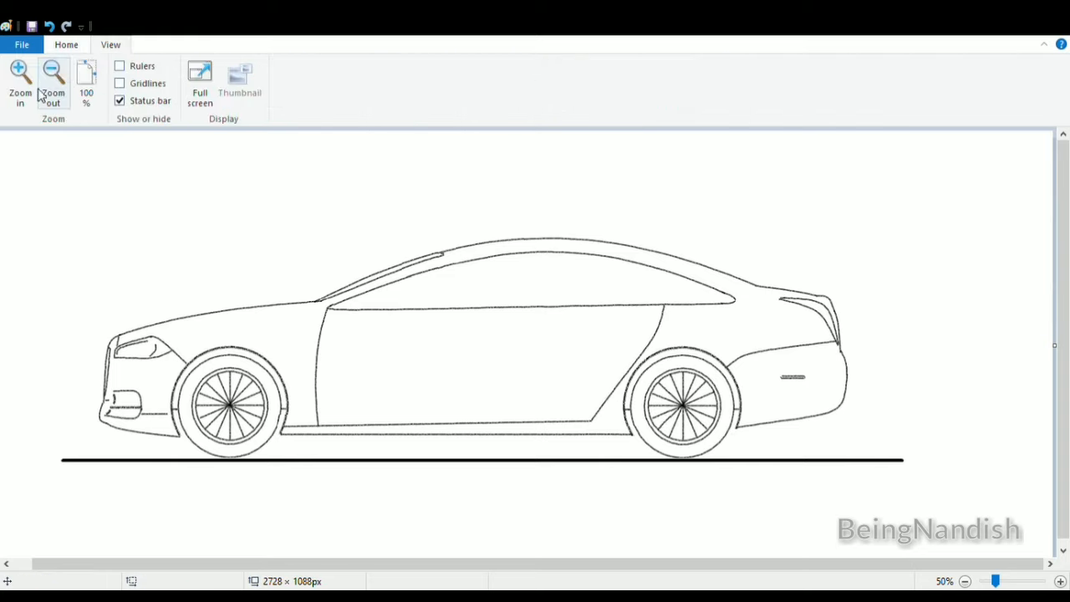
{"action": "left_click", "coordinate": [21, 79]}
{"action": "left_click_drag", "start_coordinate": [478, 564], "coordinate": [729, 564]}
{"action": "left_click", "coordinate": [67, 44]}
{"action": "left_click", "coordinate": [191, 95]}
{"action": "scroll", "coordinate": [547, 334], "scroll_direction": "down", "scroll_amount": 3}
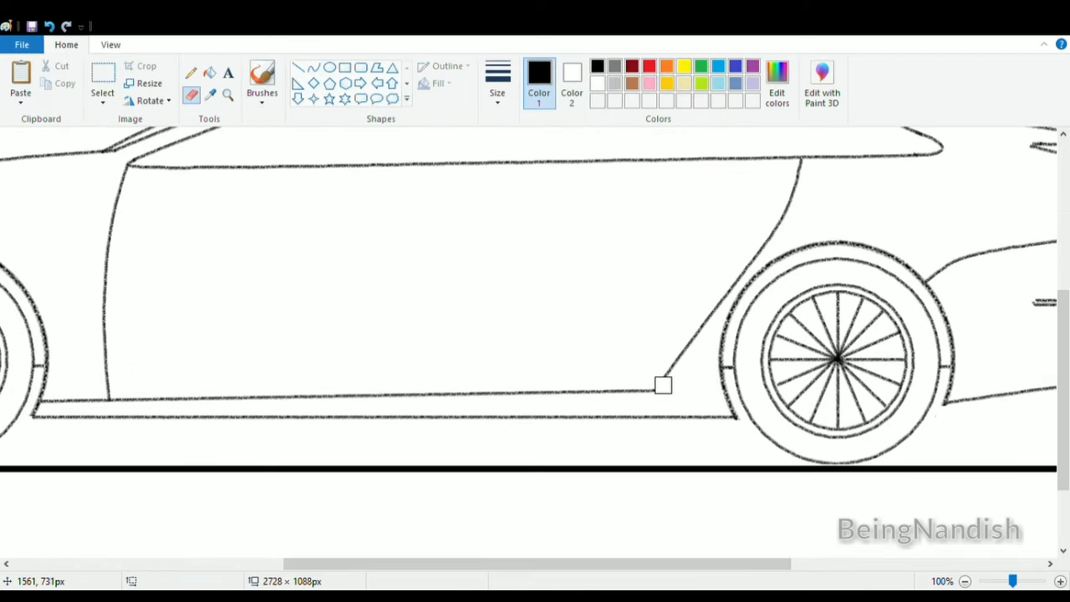
{"action": "left_click", "coordinate": [314, 67]}
{"action": "mouse_move", "coordinate": [673, 376]}
{"action": "left_mouse_down"}
{"action": "mouse_move", "coordinate": [650, 394]}
{"action": "mouse_move", "coordinate": [667, 394]}
{"action": "left_mouse_up"}
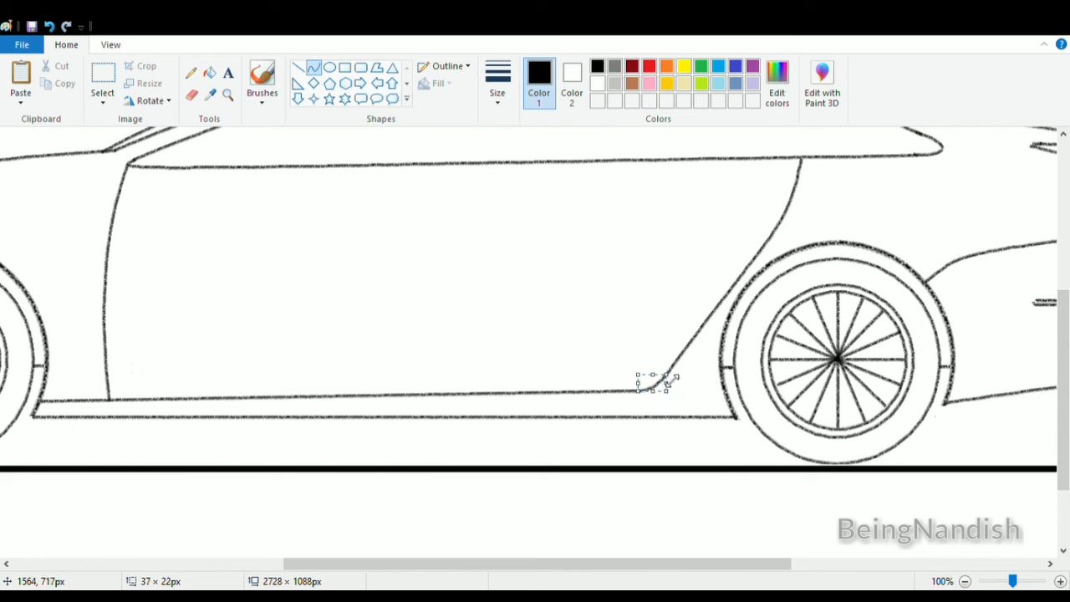
{"action": "left_click", "coordinate": [673, 381]}
Draw a thicker inner frame curve following the side window's upper edge from its front corner to its rear
{"action": "scroll", "coordinate": [632, 295], "scroll_direction": "up", "scroll_amount": 3}
{"action": "left_click", "coordinate": [110, 44]}
{"action": "left_click", "coordinate": [53, 74]}
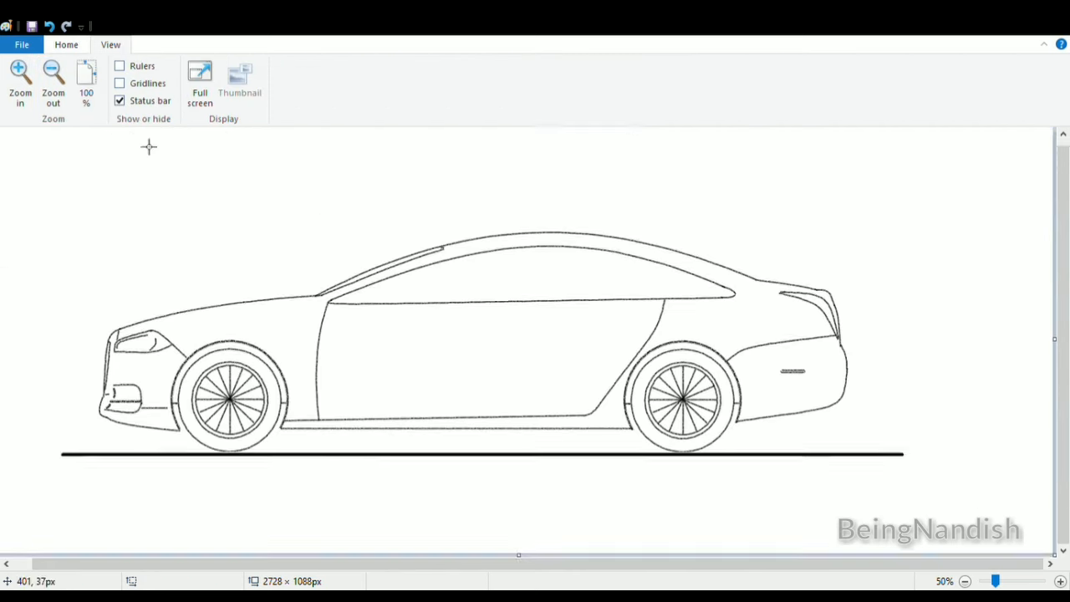
{"action": "left_click", "coordinate": [66, 45]}
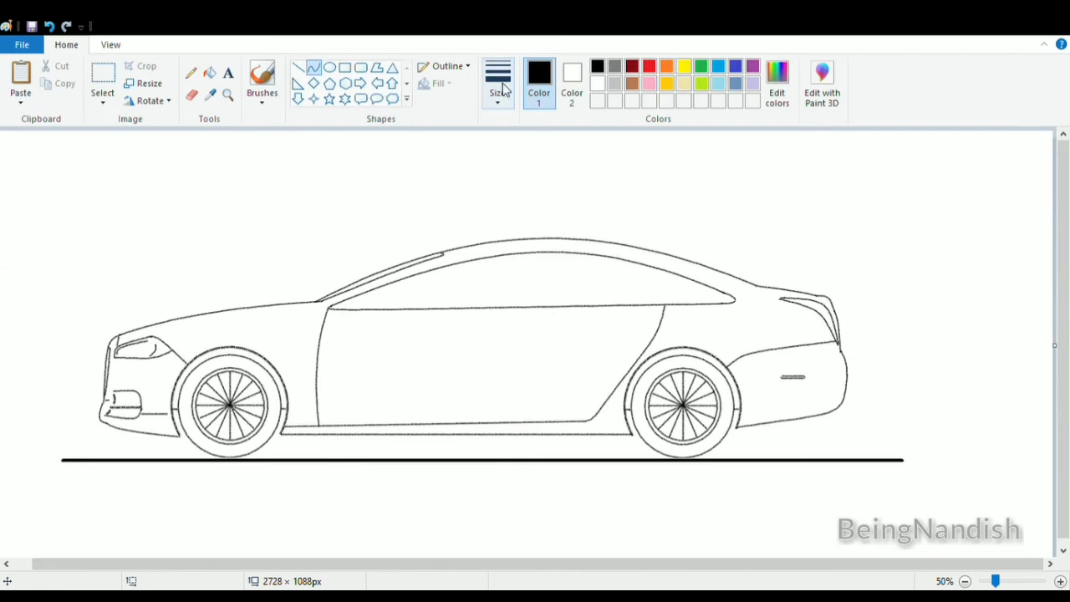
{"action": "mouse_move", "coordinate": [332, 307]}
{"action": "left_mouse_down"}
{"action": "mouse_move", "coordinate": [734, 299]}
{"action": "mouse_move", "coordinate": [426, 288]}
{"action": "mouse_move", "coordinate": [498, 256]}
{"action": "mouse_move", "coordinate": [609, 246]}
{"action": "left_mouse_up"}
{"action": "left_click", "coordinate": [532, 243]}
{"action": "left_click_drag", "start_coordinate": [339, 243], "coordinate": [338, 242]}
{"action": "left_click", "coordinate": [318, 238]}
Draw an inner frame line about 993 × 21 px along the side window's lower edge
{"action": "left_click_drag", "start_coordinate": [340, 313], "coordinate": [728, 308]}
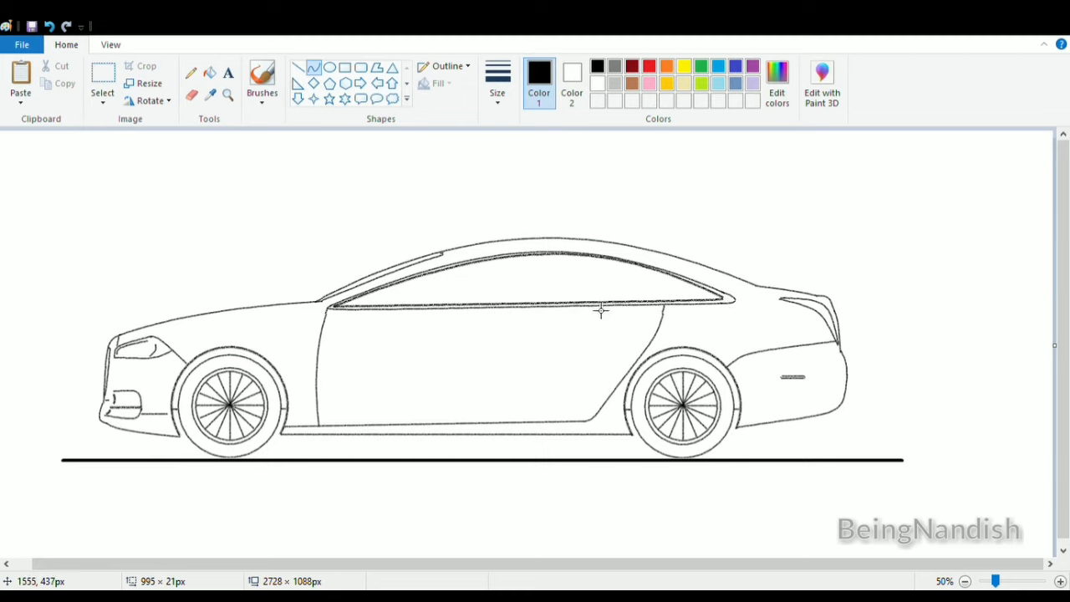
{"action": "key", "text": "ctrl+z"}
{"action": "left_click_drag", "start_coordinate": [339, 310], "coordinate": [729, 299]}
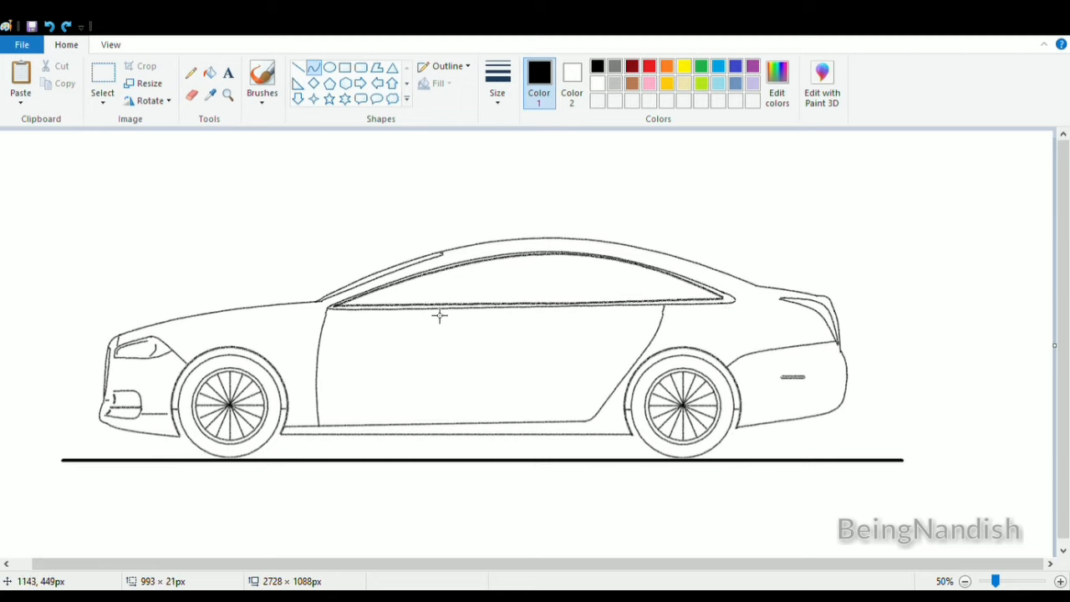
{"action": "left_click", "coordinate": [282, 178]}
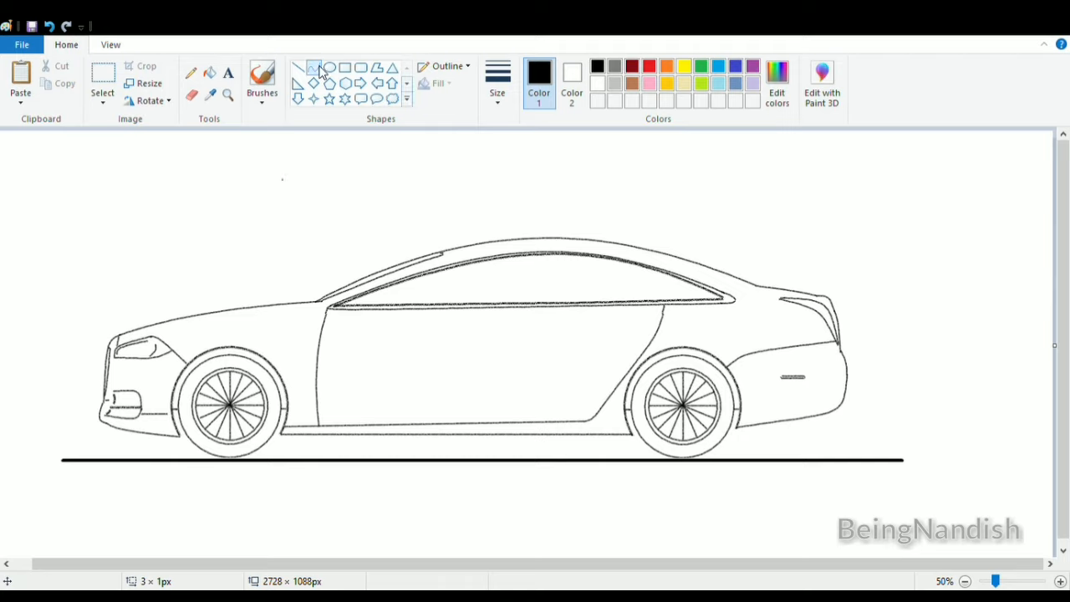
Try to draw the divider between the front and rear doors, about 27 × 289 px
{"action": "left_click_drag", "start_coordinate": [506, 310], "coordinate": [499, 397]}
{"action": "left_click", "coordinate": [49, 26]}
{"action": "left_click_drag", "start_coordinate": [498, 308], "coordinate": [487, 422]}
{"action": "key", "text": "ctrl+z"}
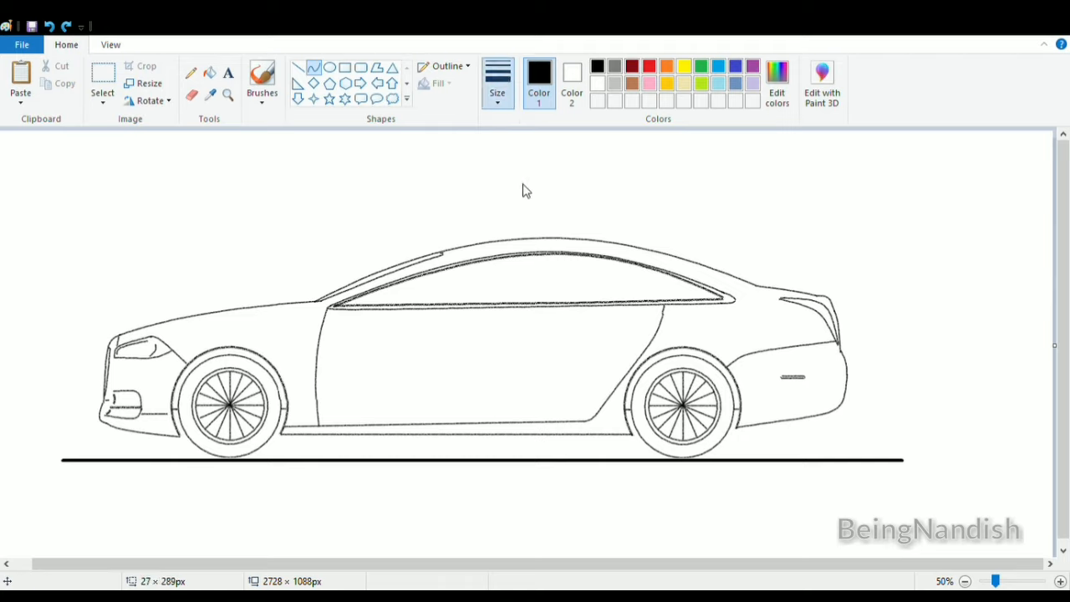
Draw a divider about 29 × 291 px between the front and rear doors and bend its upper part into a curve
{"action": "left_click_drag", "start_coordinate": [502, 309], "coordinate": [497, 428]}
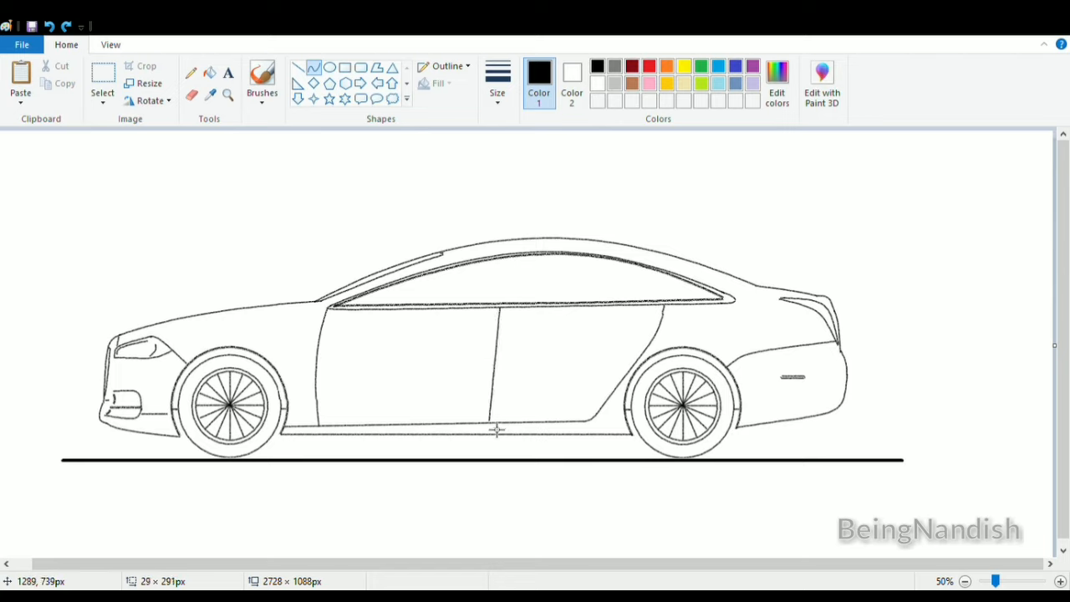
{"action": "left_click", "coordinate": [499, 339]}
{"action": "left_click", "coordinate": [502, 338]}
{"action": "left_click_drag", "start_coordinate": [504, 339], "coordinate": [510, 339]}
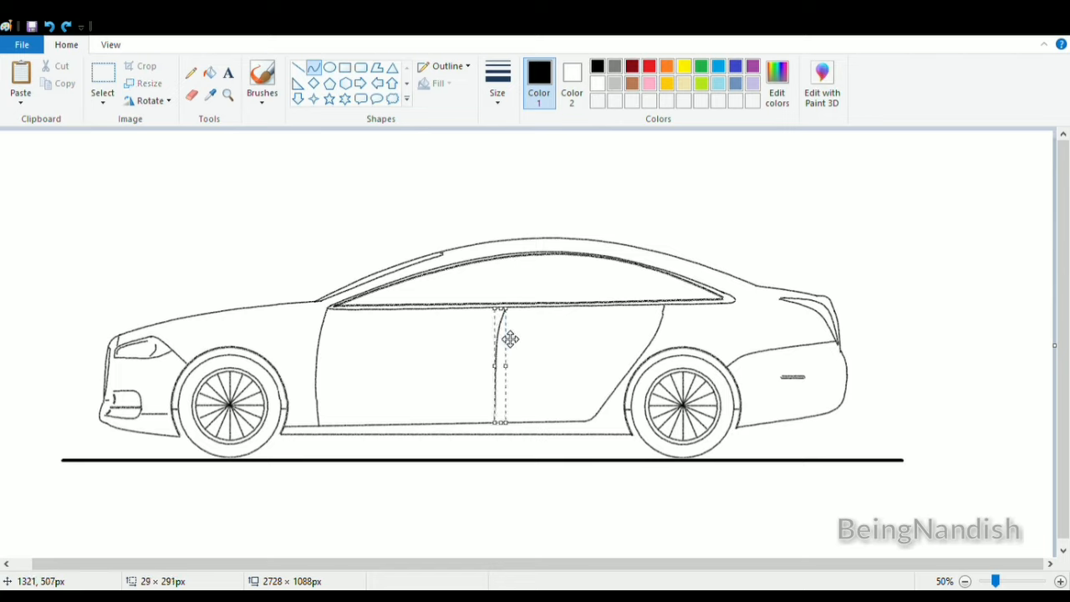
{"action": "left_click", "coordinate": [456, 351]}
Draw two slanted lines across the side window to form the pillar between the front and rear doors
{"action": "left_click", "coordinate": [299, 70]}
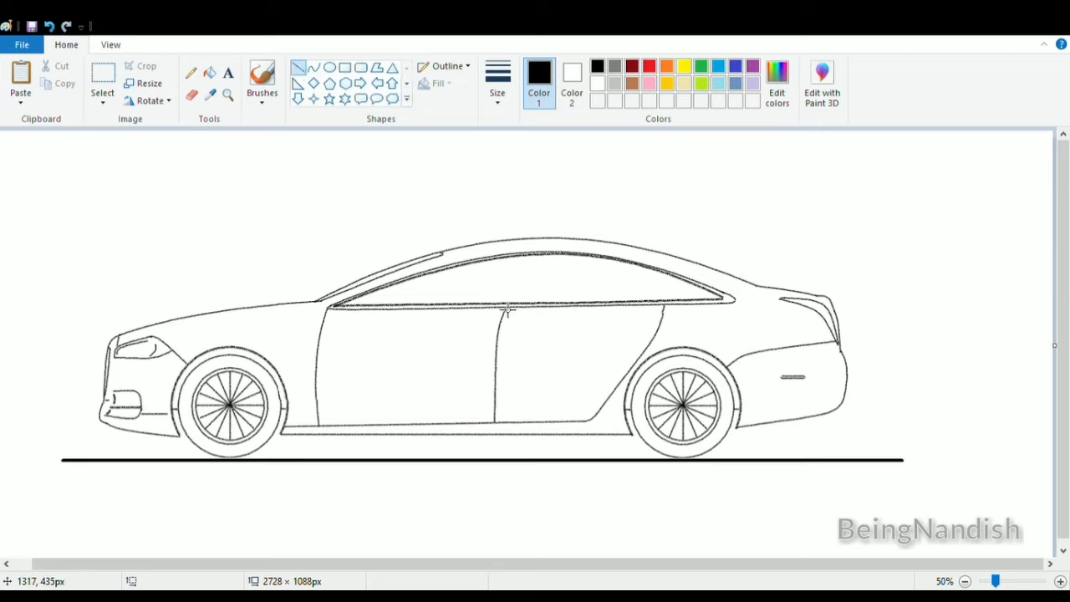
{"action": "left_click_drag", "start_coordinate": [501, 303], "coordinate": [520, 255]}
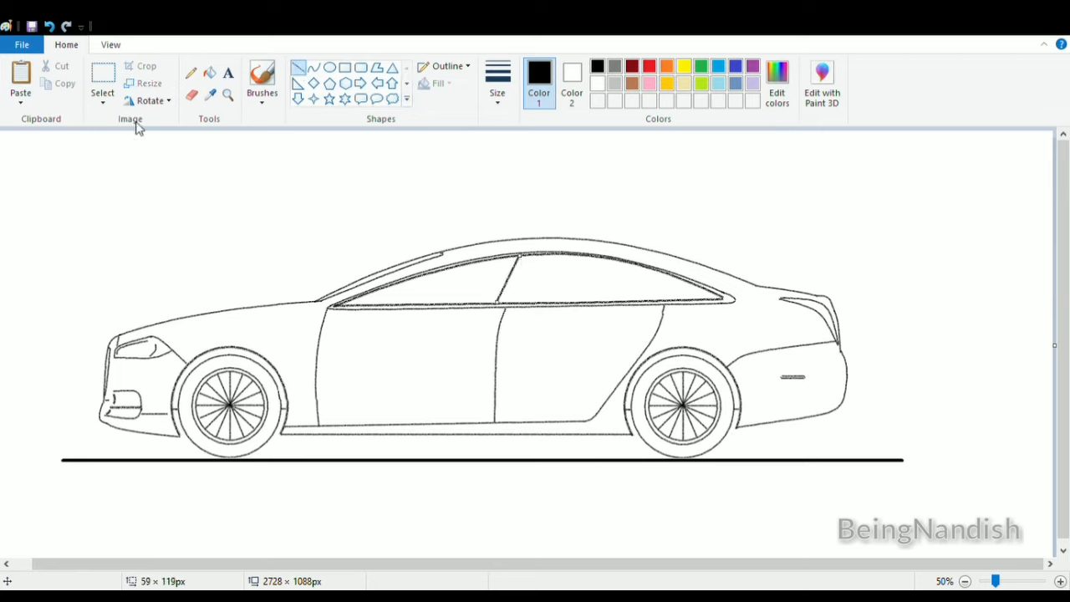
{"action": "left_click", "coordinate": [49, 26]}
{"action": "left_click_drag", "start_coordinate": [500, 303], "coordinate": [523, 302]}
{"action": "left_click", "coordinate": [573, 218]}
{"action": "left_click", "coordinate": [52, 27]}
Draw two slanted lines near the side window's rear to separate a small triangular quarter window
{"action": "mouse_move", "coordinate": [639, 265]}
{"action": "left_mouse_down"}
{"action": "mouse_move", "coordinate": [678, 308]}
{"action": "mouse_move", "coordinate": [672, 299]}
{"action": "left_mouse_up"}
{"action": "left_click", "coordinate": [677, 222]}
{"action": "left_click_drag", "start_coordinate": [654, 277], "coordinate": [644, 266]}
{"action": "left_click", "coordinate": [645, 207]}
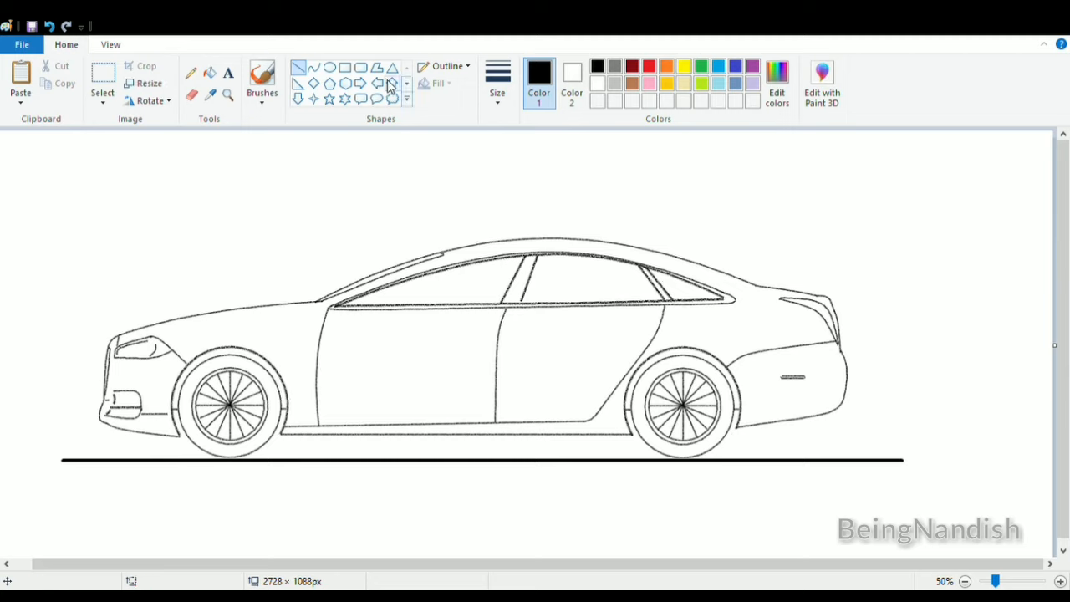
Draw the front door's handle as a thin rounded rectangle with a small ellipse over its middle
{"action": "left_click", "coordinate": [361, 68]}
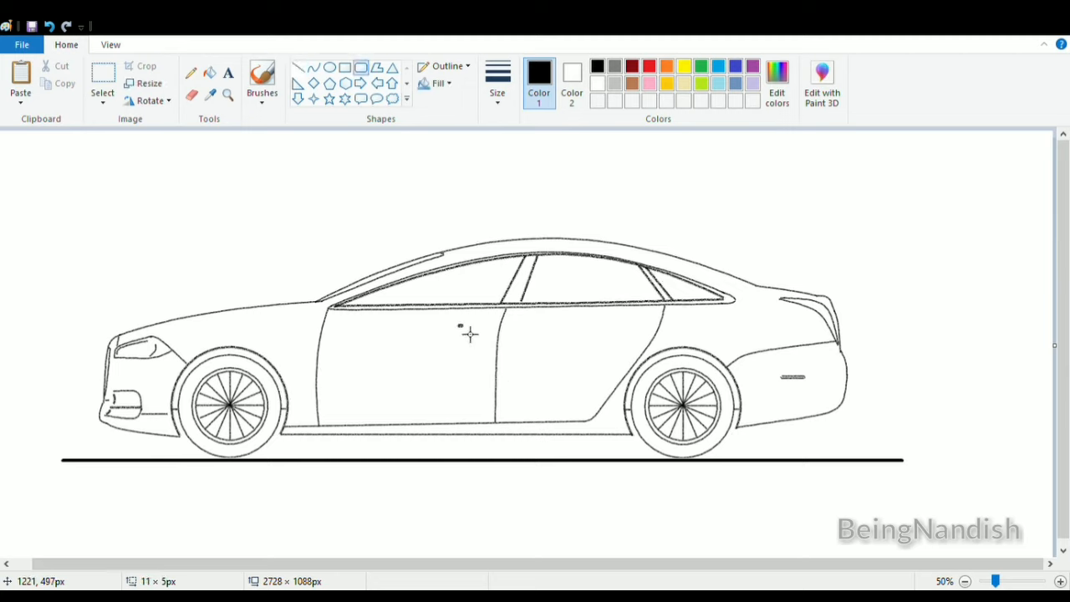
{"action": "left_click_drag", "start_coordinate": [470, 334], "coordinate": [492, 335]}
{"action": "left_click", "coordinate": [117, 47]}
{"action": "left_click", "coordinate": [22, 80]}
{"action": "left_click_drag", "start_coordinate": [427, 565], "coordinate": [673, 564]}
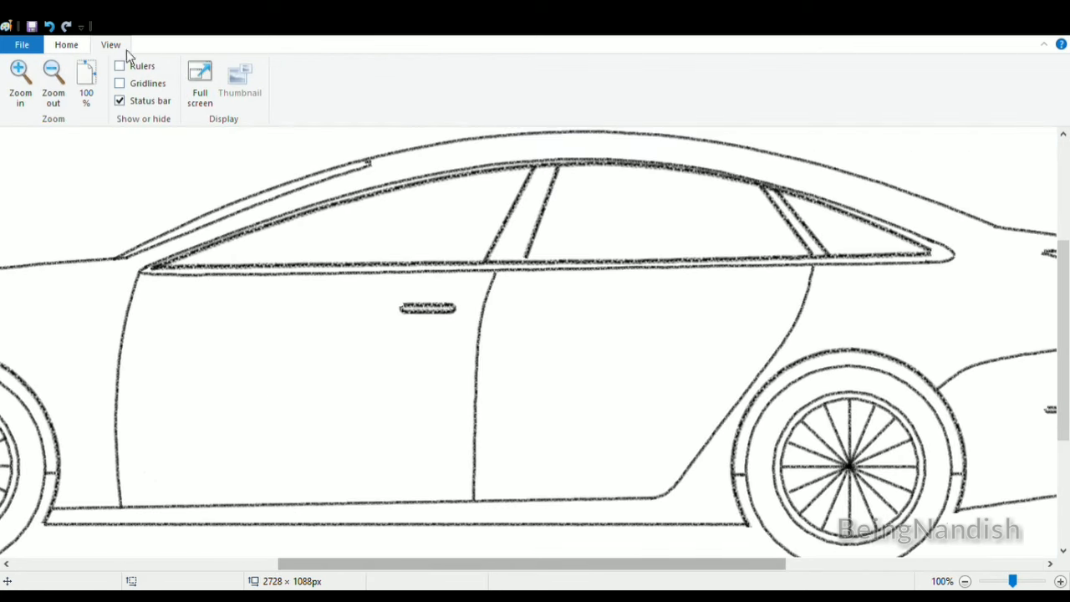
{"action": "left_click", "coordinate": [67, 45]}
{"action": "left_click", "coordinate": [329, 67]}
{"action": "left_click_drag", "start_coordinate": [394, 291], "coordinate": [428, 323]}
Copy the front door handle and place the duplicate near the rear door's upper rear edge
{"action": "left_click", "coordinate": [103, 84]}
{"action": "left_click_drag", "start_coordinate": [398, 286], "coordinate": [470, 326]}
{"action": "key", "text": "ctrl+c"}
{"action": "key", "text": "ctrl+v"}
{"action": "left_click_drag", "start_coordinate": [50, 153], "coordinate": [765, 306]}
Draw a horizontal line about 45 × 1 px from the rear door's edge to the rear wheel arch
{"action": "left_click_drag", "start_coordinate": [540, 564], "coordinate": [549, 563]}
{"action": "left_click", "coordinate": [298, 67]}
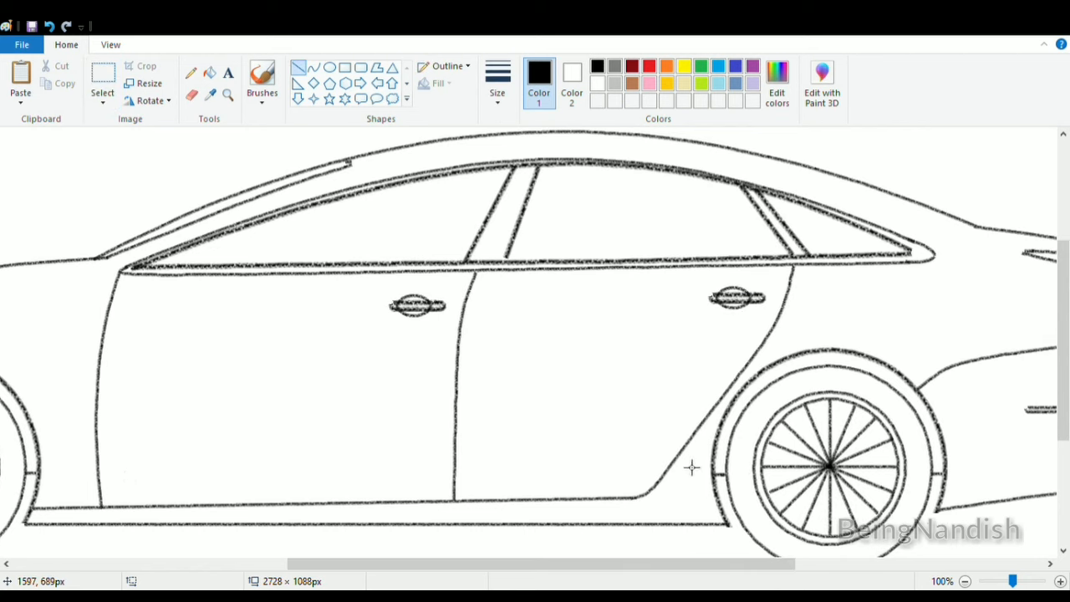
Draw a thin rounded rectangle on the front fender between the wheel arch and the front door
{"action": "left_click_drag", "start_coordinate": [710, 565], "coordinate": [547, 566]}
{"action": "left_click", "coordinate": [362, 67]}
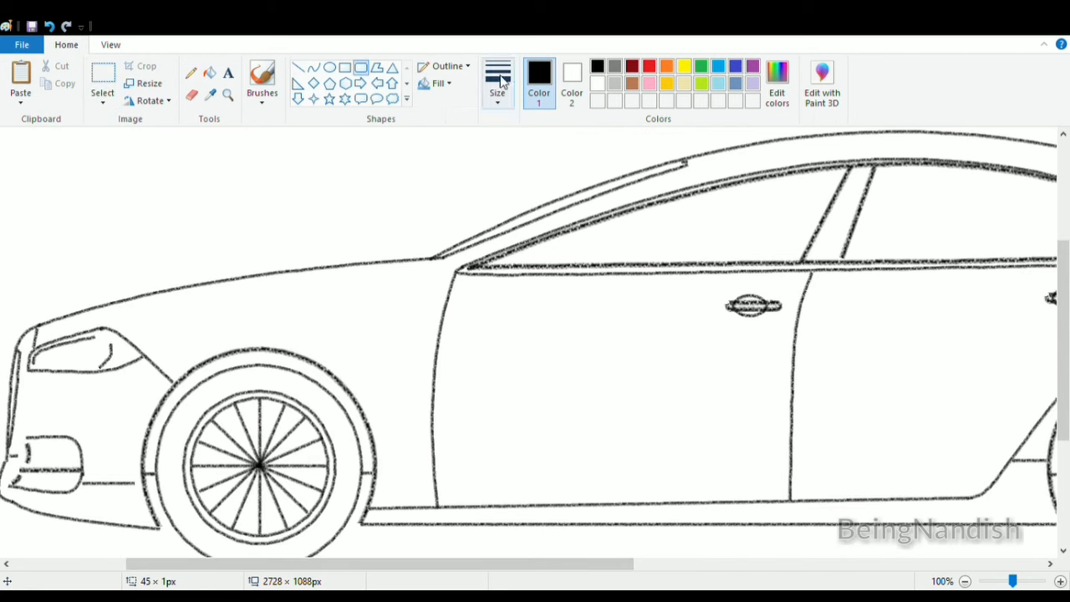
{"action": "mouse_move", "coordinate": [331, 354]}
{"action": "left_mouse_down"}
{"action": "mouse_move", "coordinate": [437, 361]}
{"action": "mouse_move", "coordinate": [334, 363]}
{"action": "left_mouse_up"}
{"action": "left_click", "coordinate": [363, 318]}
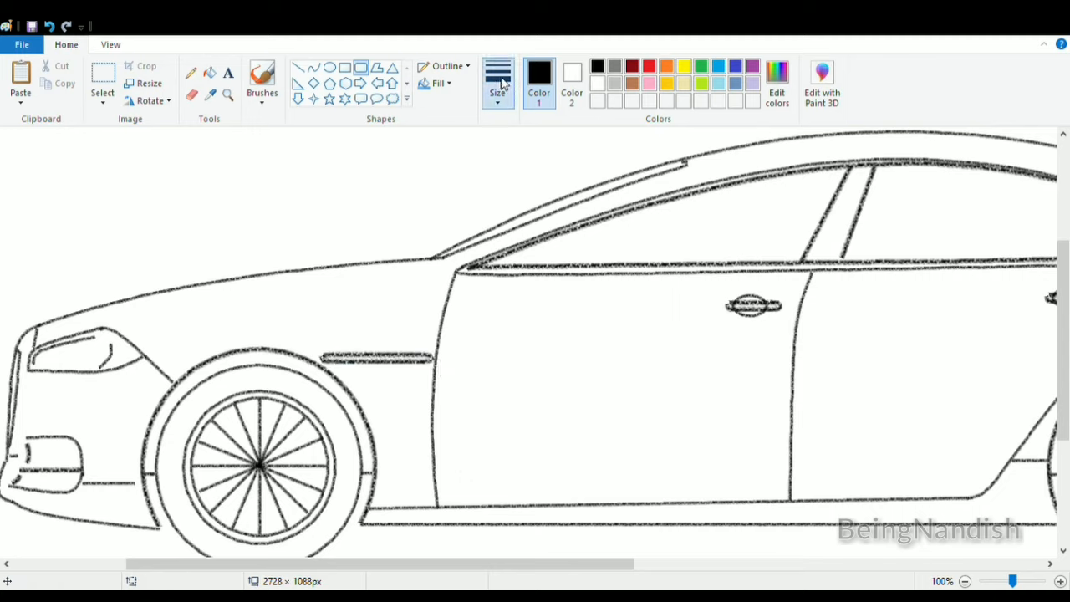
Draw a curve under the bonnet's edge from the headlight's top to the windscreen's base and close its end with a short line
{"action": "left_click_drag", "start_coordinate": [114, 323], "coordinate": [394, 276]}
{"action": "left_click", "coordinate": [49, 26]}
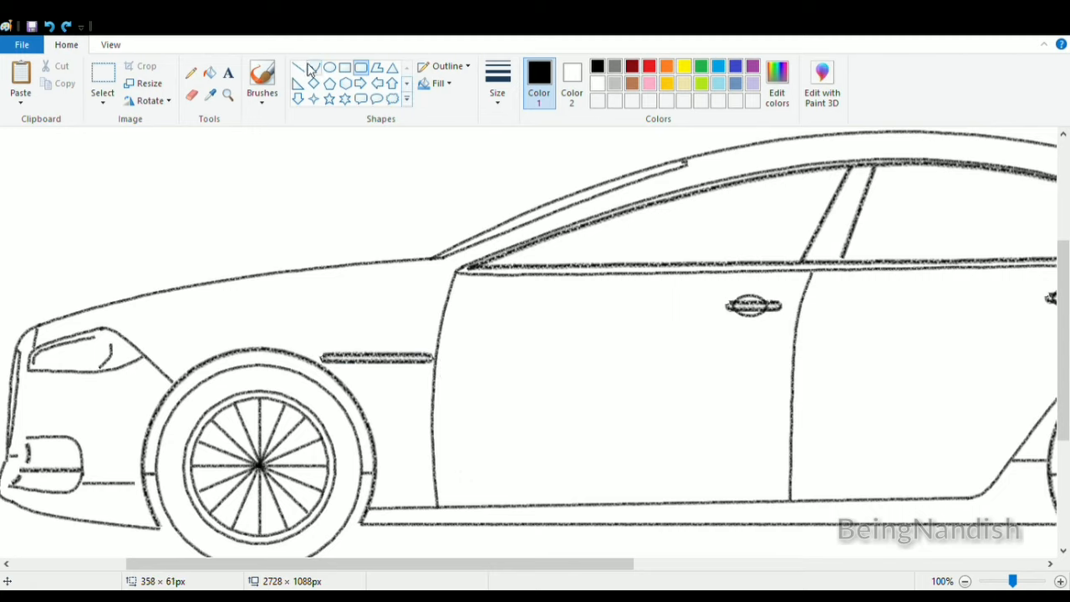
{"action": "left_click", "coordinate": [313, 68]}
{"action": "left_click_drag", "start_coordinate": [117, 329], "coordinate": [444, 274]}
{"action": "mouse_move", "coordinate": [223, 307]}
{"action": "left_mouse_down"}
{"action": "mouse_move", "coordinate": [235, 298]}
{"action": "mouse_move", "coordinate": [223, 304]}
{"action": "left_mouse_up"}
{"action": "left_click_drag", "start_coordinate": [127, 323], "coordinate": [215, 307]}
{"action": "left_click", "coordinate": [298, 67]}
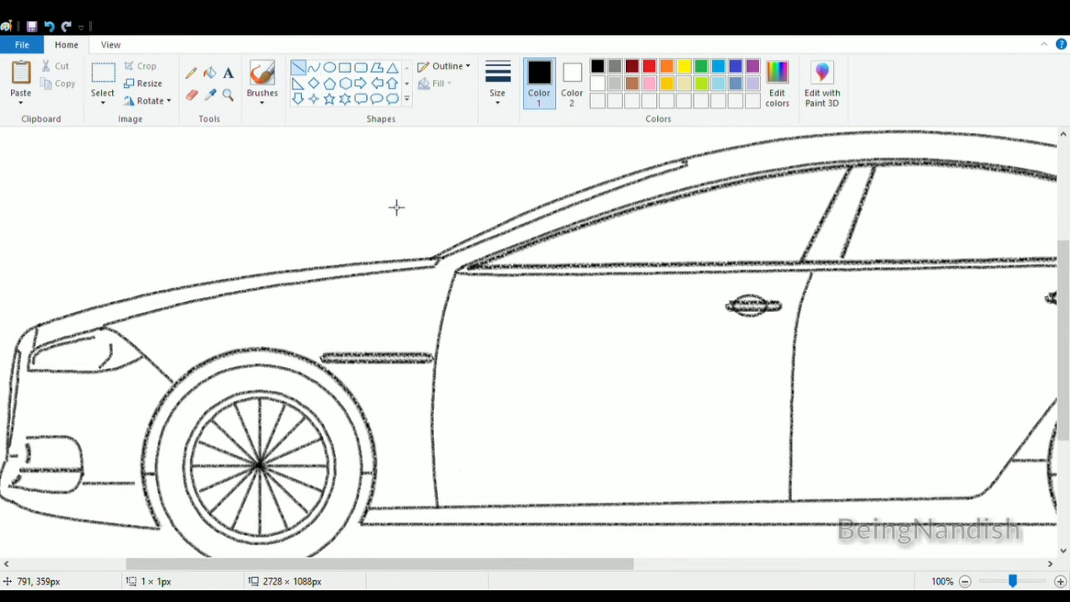
Try to draw a straight line about 840 × 23 px across the lower part of both doors
{"action": "left_click_drag", "start_coordinate": [410, 568], "coordinate": [524, 569]}
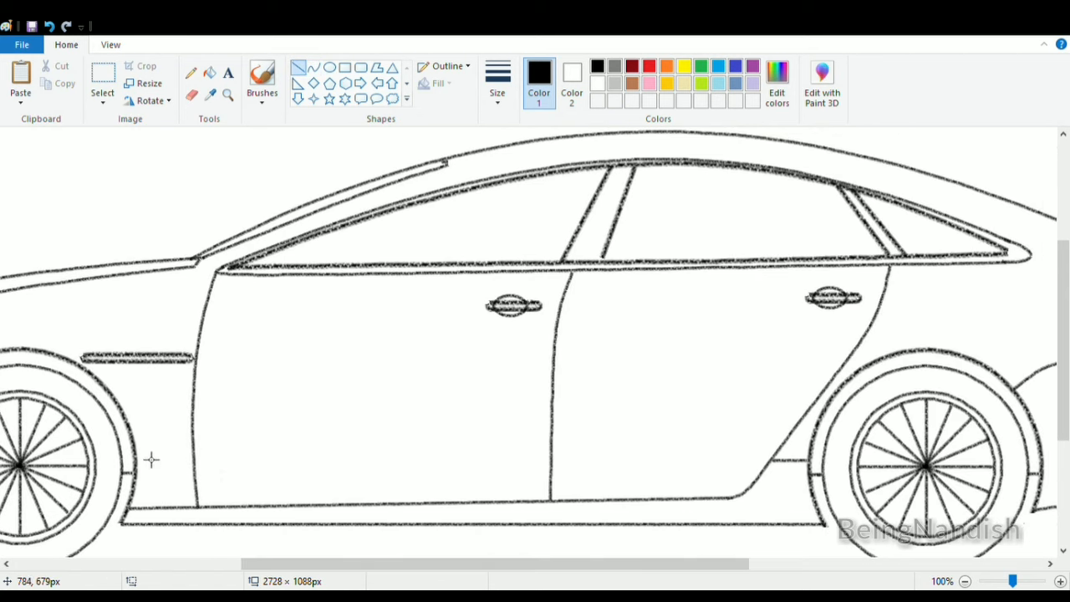
{"action": "left_click_drag", "start_coordinate": [145, 453], "coordinate": [809, 441]}
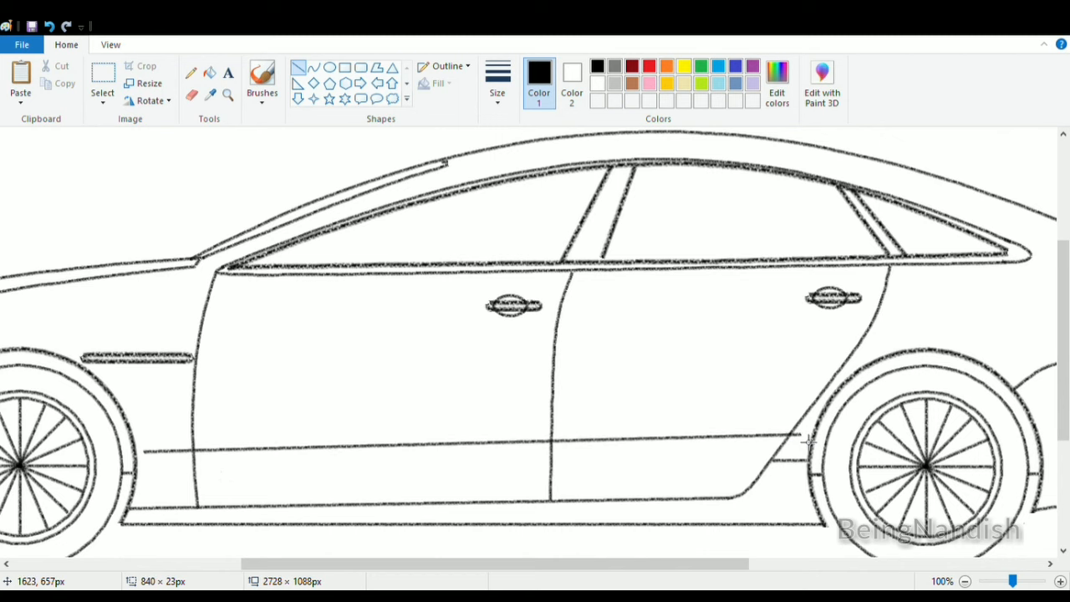
{"action": "left_click", "coordinate": [110, 44]}
{"action": "left_click", "coordinate": [53, 84]}
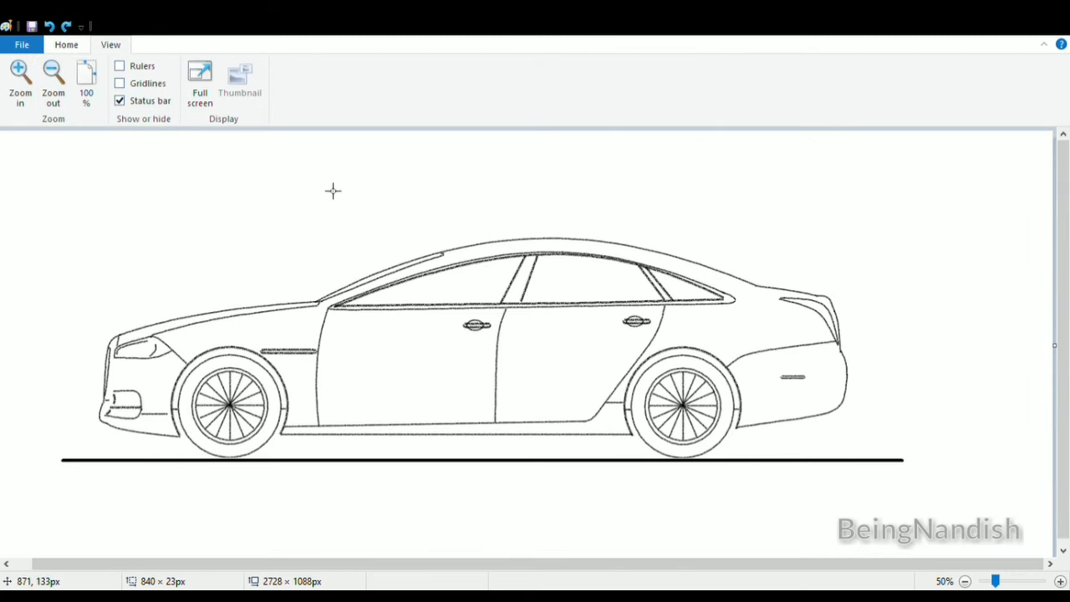
Delete the middle section of the roof outline about 427 × 30 px and erase the leftover line ends on both sides
{"action": "left_click", "coordinate": [20, 83]}
{"action": "scroll", "coordinate": [312, 477], "scroll_direction": "down", "scroll_amount": 4}
{"action": "left_click_drag", "start_coordinate": [339, 566], "coordinate": [612, 566]}
{"action": "scroll", "coordinate": [480, 403], "scroll_direction": "up", "scroll_amount": 2}
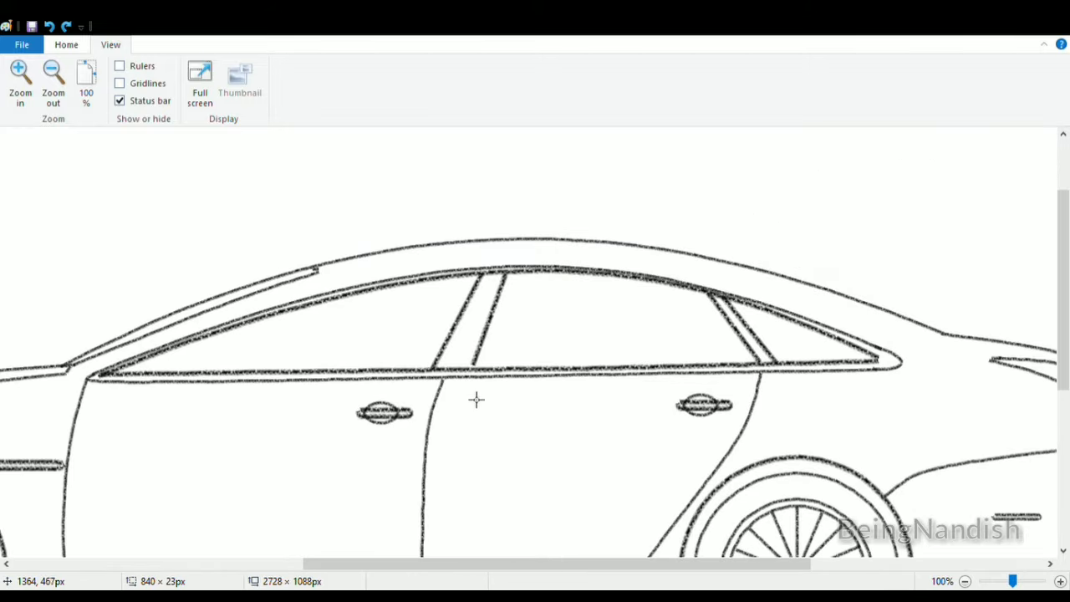
{"action": "left_click", "coordinate": [67, 45]}
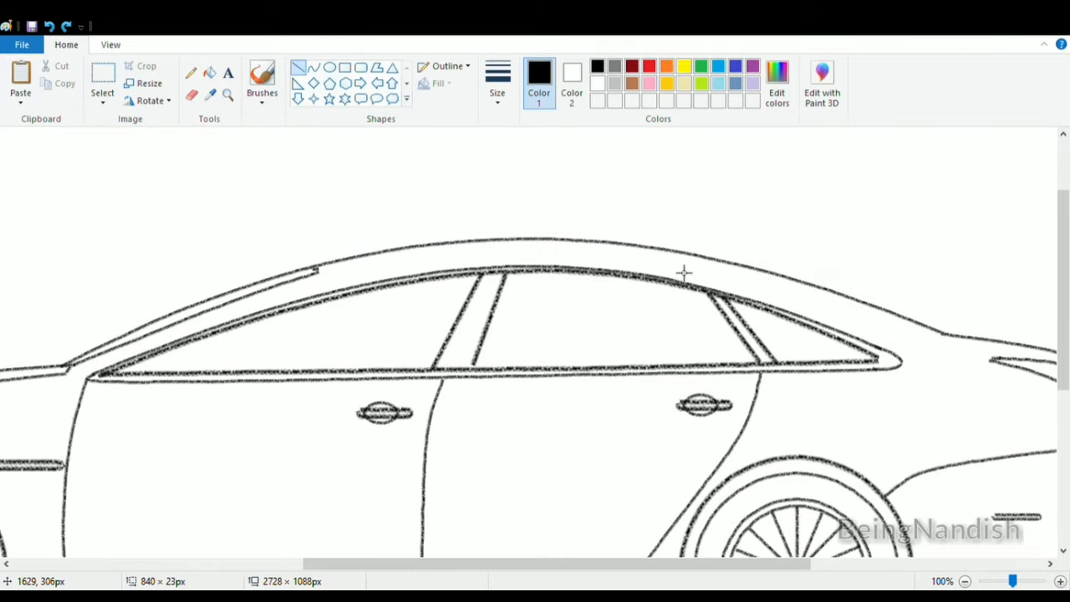
{"action": "left_click", "coordinate": [102, 74]}
{"action": "left_click_drag", "start_coordinate": [333, 221], "coordinate": [685, 229]}
{"action": "left_click_drag", "start_coordinate": [366, 236], "coordinate": [701, 253]}
{"action": "left_click_drag", "start_coordinate": [538, 237], "coordinate": [539, 230]}
{"action": "key", "text": "Delete"}
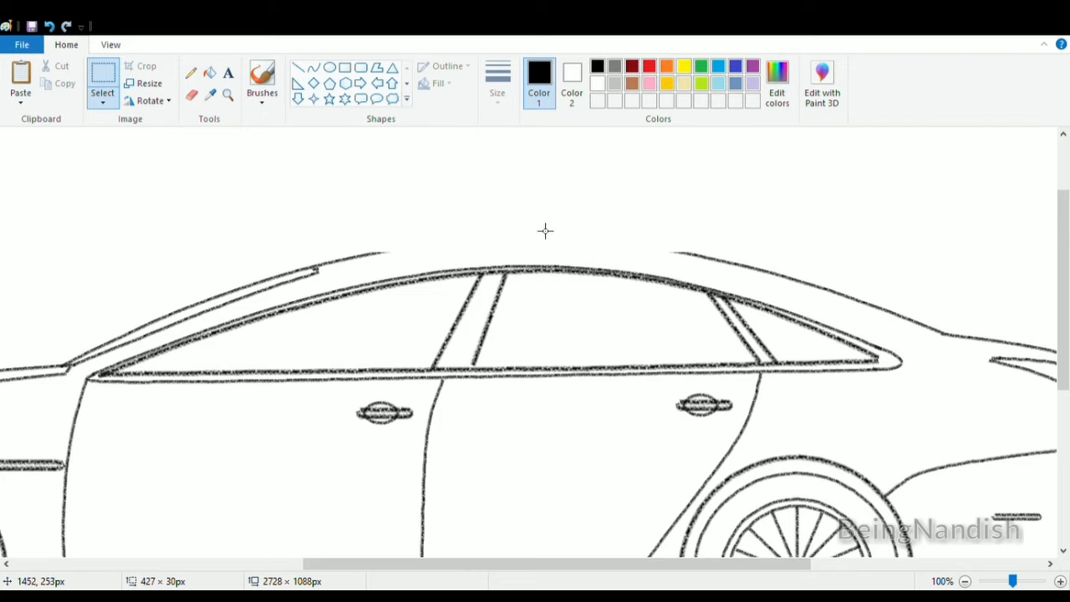
{"action": "left_click", "coordinate": [191, 94]}
{"action": "left_click_drag", "start_coordinate": [695, 242], "coordinate": [673, 250]}
Draw a flatter arched curve joining the two open ends of the roof outline
{"action": "left_click", "coordinate": [313, 67]}
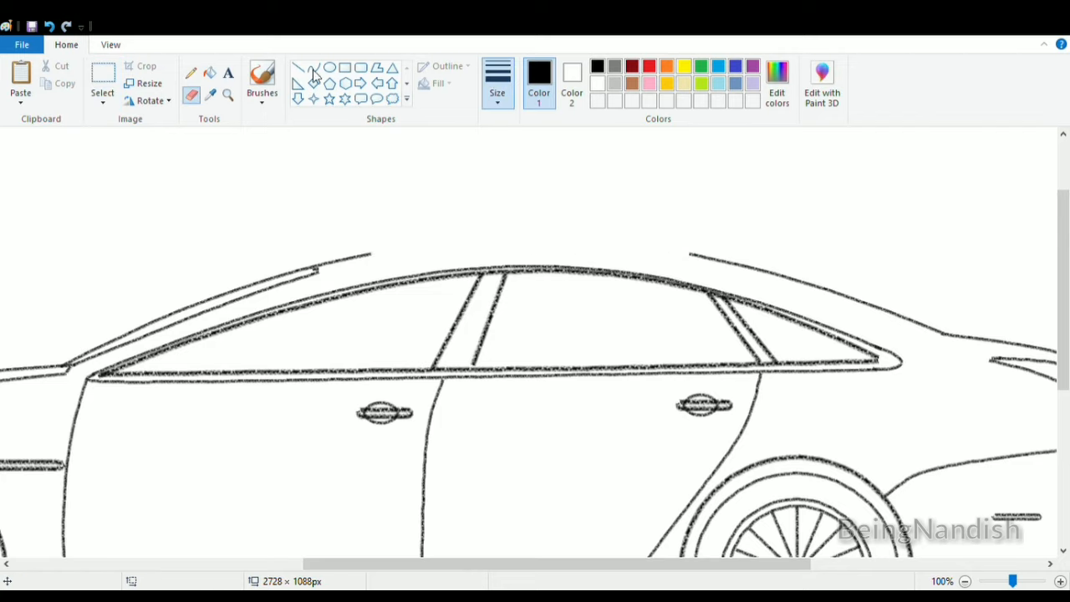
{"action": "mouse_move", "coordinate": [371, 256]}
{"action": "left_mouse_down"}
{"action": "mouse_move", "coordinate": [689, 254]}
{"action": "mouse_move", "coordinate": [573, 246]}
{"action": "mouse_move", "coordinate": [653, 248]}
{"action": "left_mouse_up"}
{"action": "left_click", "coordinate": [720, 190]}
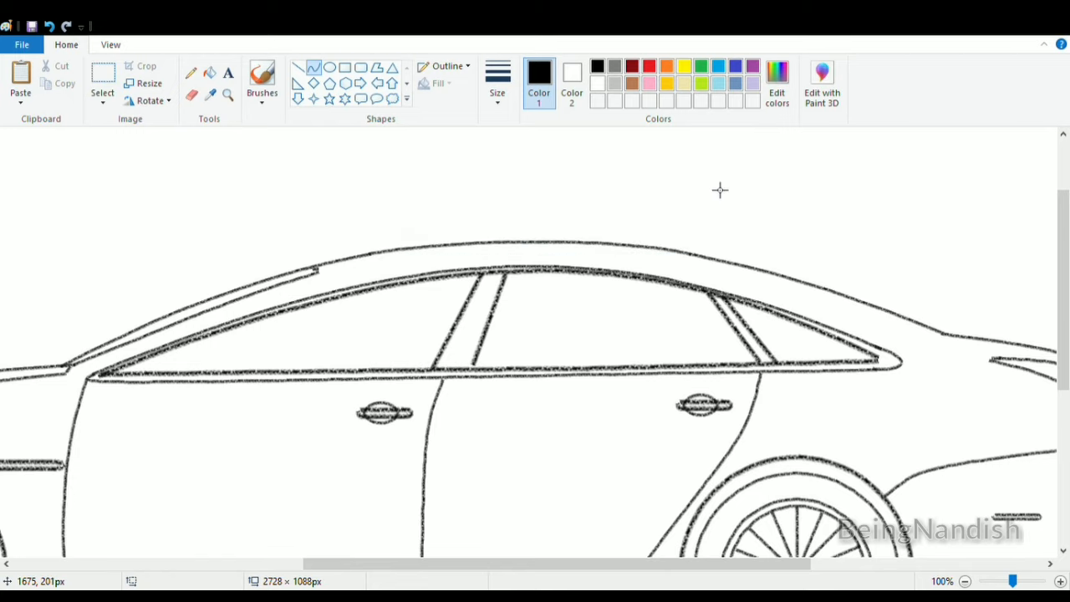
Draw a curve about 395 × 30 px just under the roof outline and close its ends with short straight lines
{"action": "left_click", "coordinate": [314, 70]}
{"action": "left_click_drag", "start_coordinate": [355, 268], "coordinate": [659, 258]}
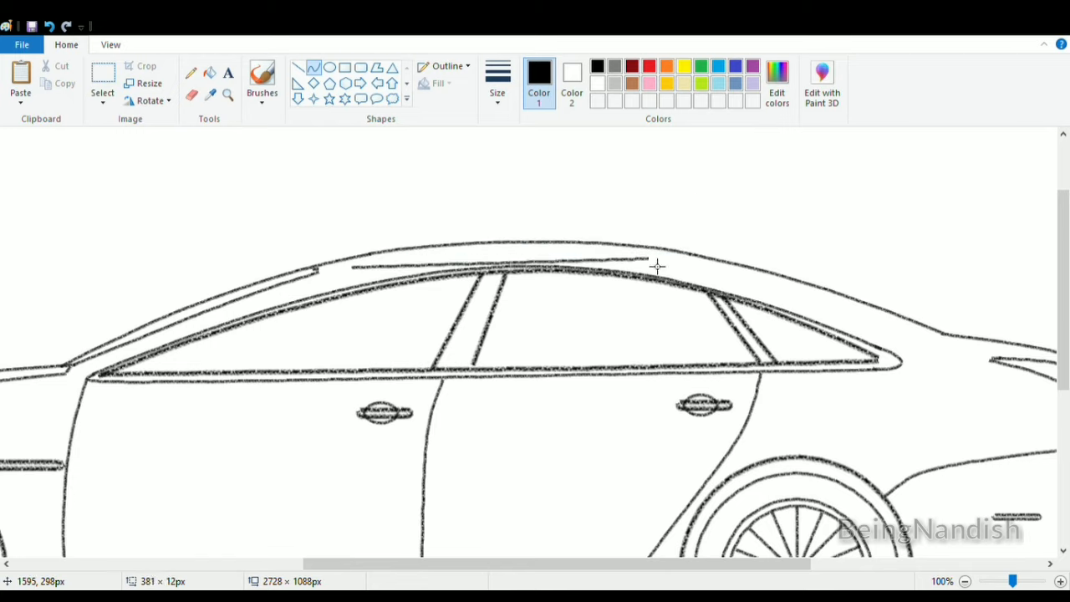
{"action": "mouse_move", "coordinate": [502, 262]}
{"action": "left_mouse_down"}
{"action": "mouse_move", "coordinate": [571, 255]}
{"action": "mouse_move", "coordinate": [518, 251]}
{"action": "left_mouse_up"}
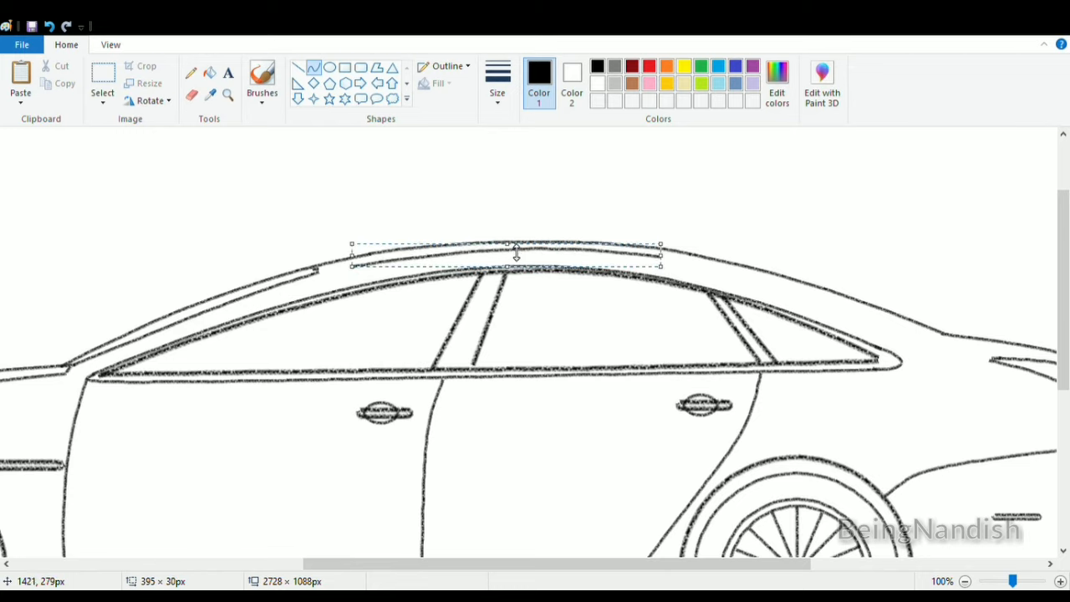
{"action": "left_click", "coordinate": [298, 67]}
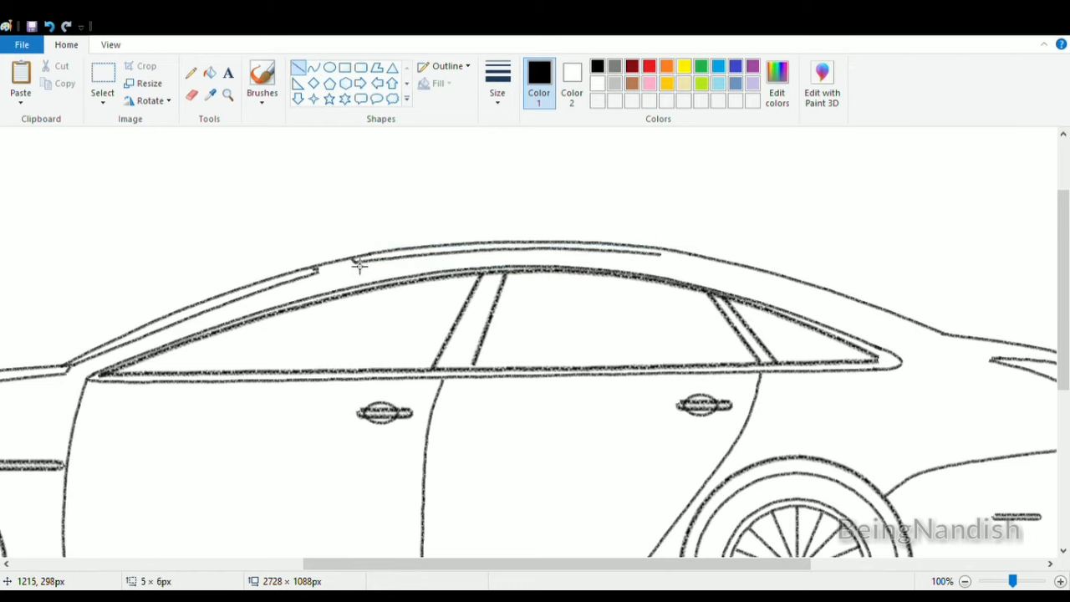
Draw two short curves from the side window frame to the roofline as rear windscreen edges, the lower about 64 × 23 px
{"action": "left_click_drag", "start_coordinate": [527, 564], "coordinate": [656, 565]}
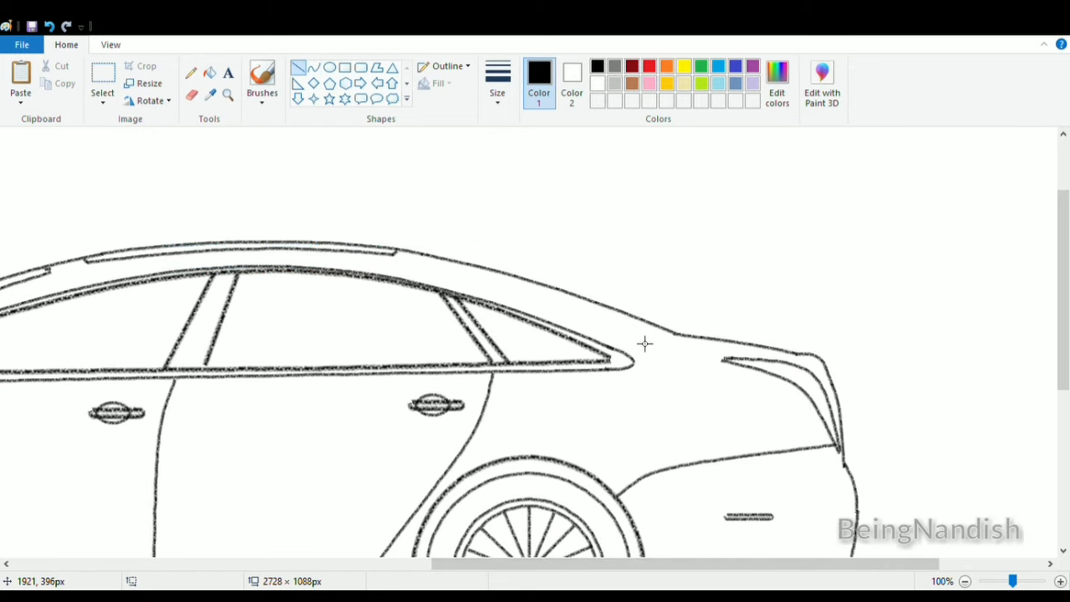
{"action": "left_click", "coordinate": [312, 67]}
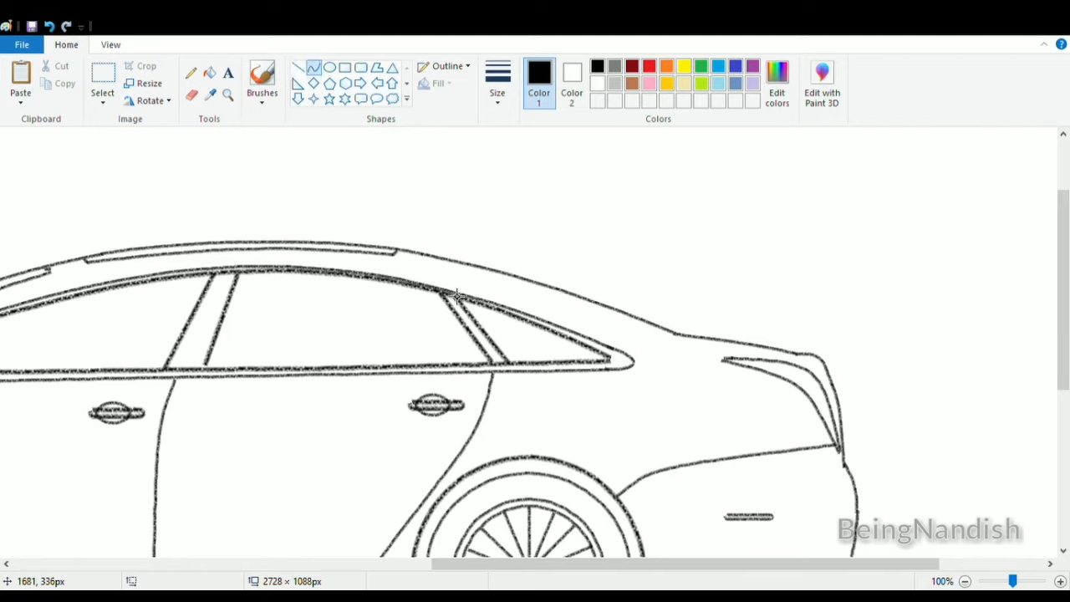
{"action": "mouse_move", "coordinate": [457, 296]}
{"action": "left_mouse_down"}
{"action": "mouse_move", "coordinate": [491, 281]}
{"action": "mouse_move", "coordinate": [450, 298]}
{"action": "left_mouse_up"}
{"action": "left_click", "coordinate": [516, 221]}
{"action": "left_click_drag", "start_coordinate": [633, 357], "coordinate": [681, 341]}
{"action": "left_click_drag", "start_coordinate": [661, 347], "coordinate": [628, 358]}
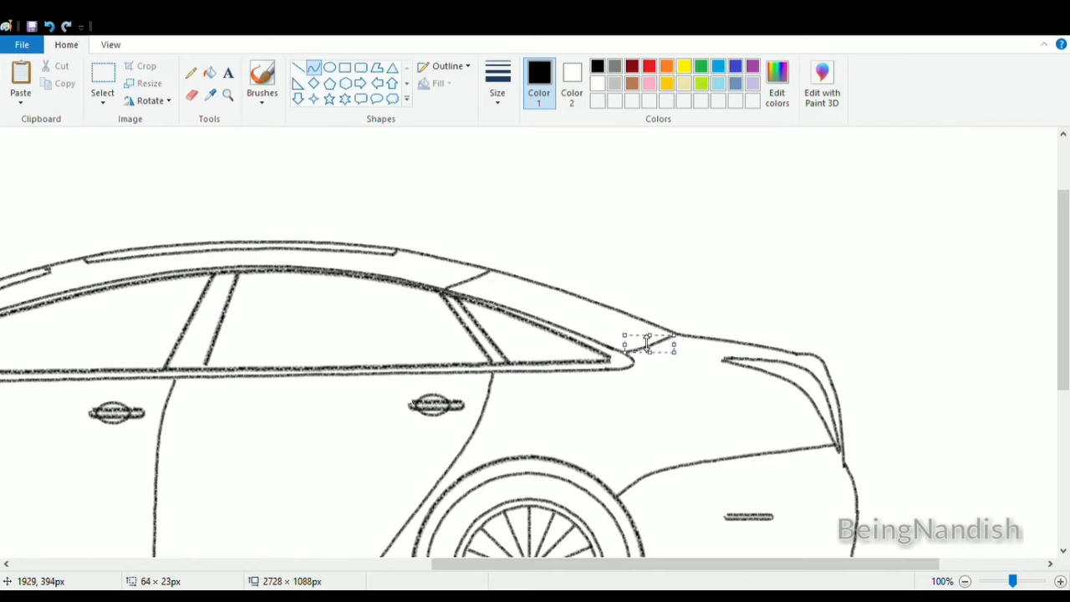
{"action": "left_click", "coordinate": [671, 242]}
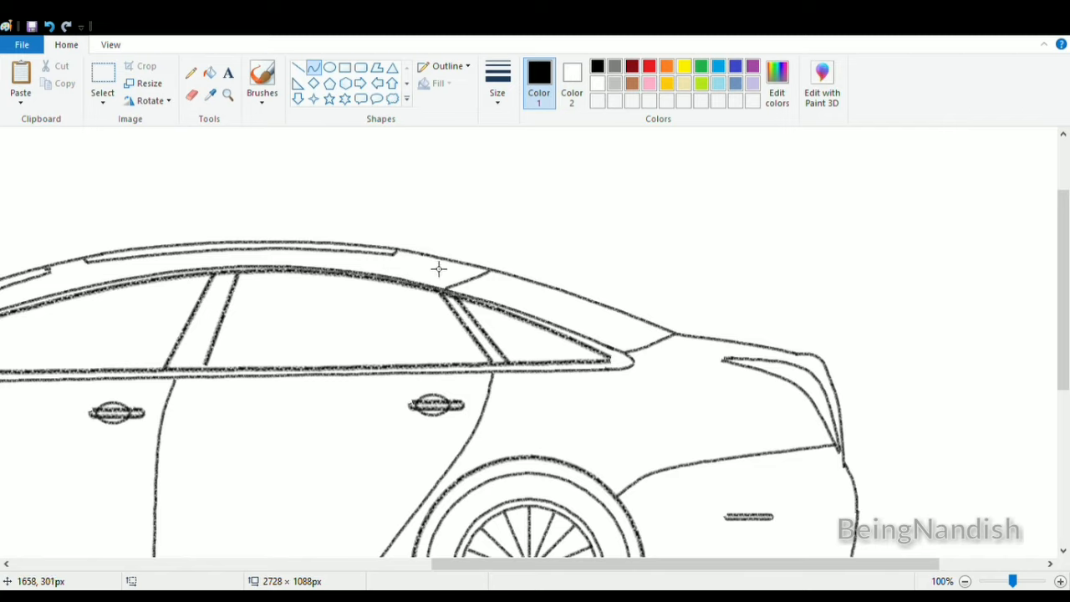
Try to draw a small shark-fin antenna on the rear of the roof and close its base with a line about 30 × 10 px
{"action": "mouse_move", "coordinate": [431, 259]}
{"action": "left_mouse_down"}
{"action": "mouse_move", "coordinate": [469, 245]}
{"action": "mouse_move", "coordinate": [453, 252]}
{"action": "mouse_move", "coordinate": [490, 250]}
{"action": "mouse_move", "coordinate": [464, 270]}
{"action": "mouse_move", "coordinate": [466, 252]}
{"action": "left_mouse_up"}
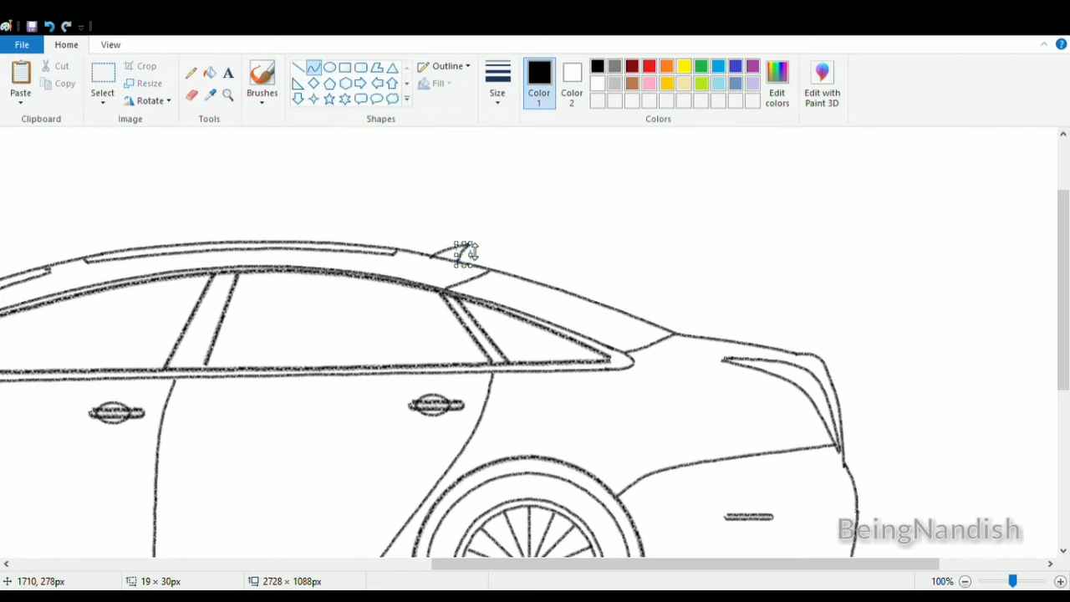
{"action": "left_click", "coordinate": [497, 215]}
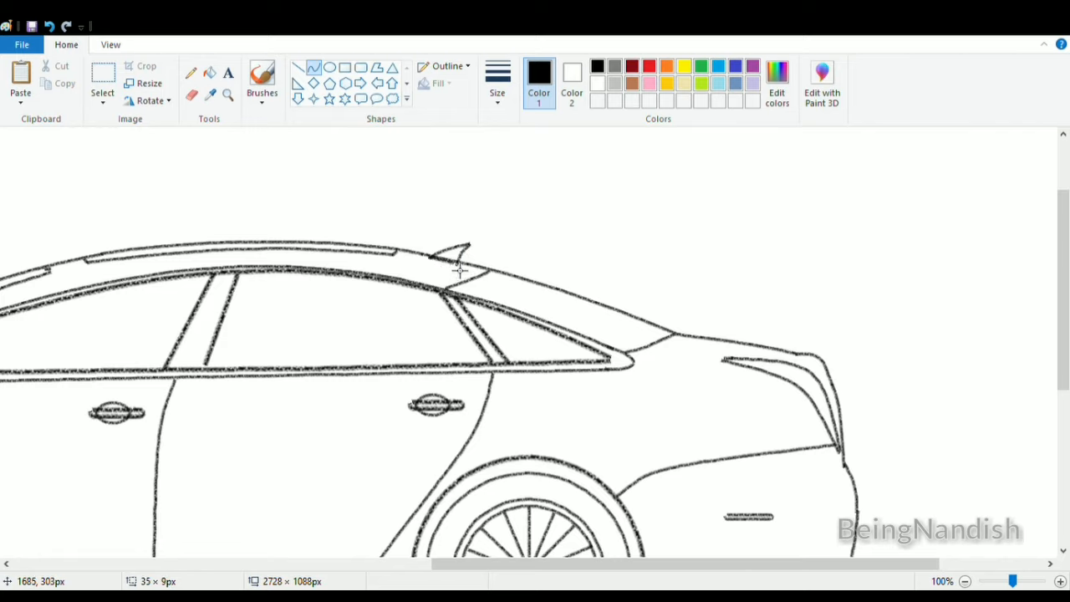
{"action": "left_click", "coordinate": [434, 203]}
{"action": "left_click", "coordinate": [48, 26]}
{"action": "left_click", "coordinate": [299, 68]}
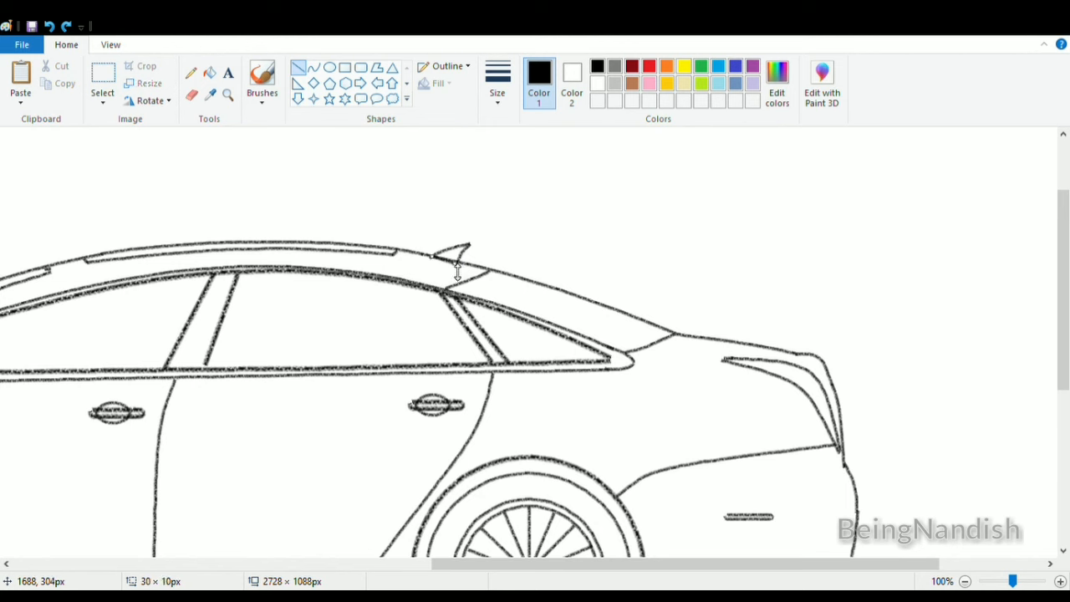
Draw a straight sill line under the doors from the front wheel arch to the rear wheel arch
{"action": "left_click", "coordinate": [110, 44]}
{"action": "left_click", "coordinate": [52, 79]}
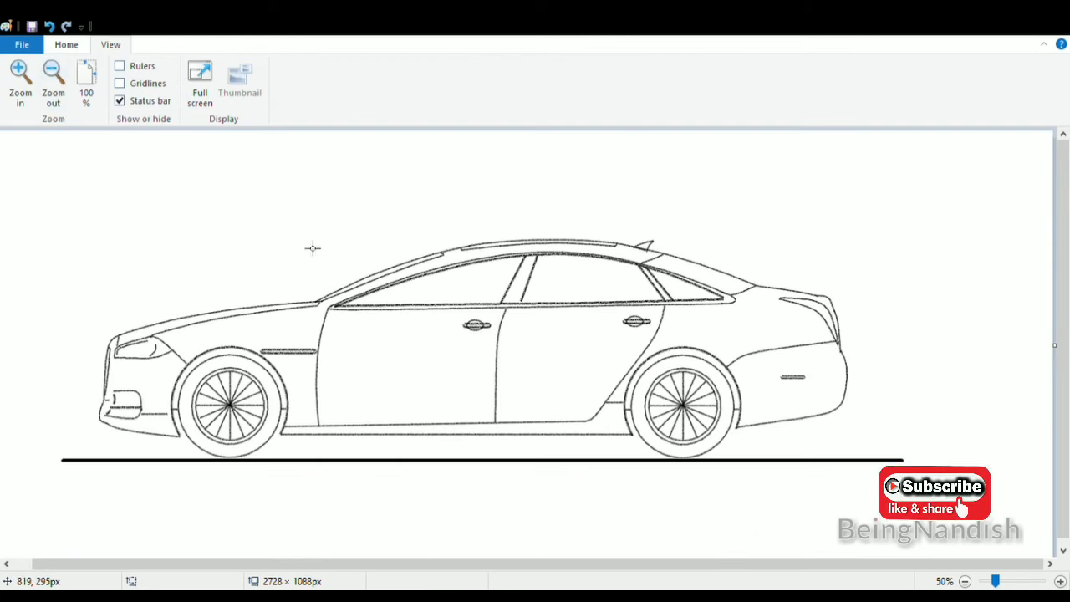
{"action": "left_click", "coordinate": [66, 45]}
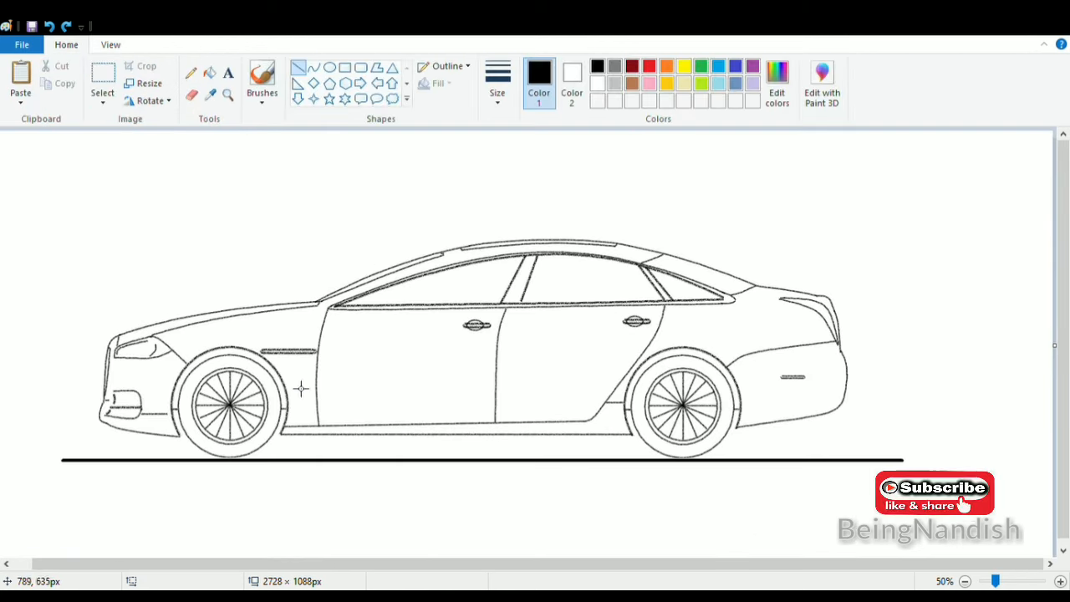
{"action": "left_click_drag", "start_coordinate": [284, 430], "coordinate": [636, 433]}
{"action": "left_click", "coordinate": [693, 425]}
Draw a slightly curved line across the rear bumper just above the small reflector, replacing the straight-line attempt
{"action": "left_click_drag", "start_coordinate": [850, 366], "coordinate": [774, 375]}
{"action": "left_click", "coordinate": [50, 26]}
{"action": "left_click", "coordinate": [313, 67]}
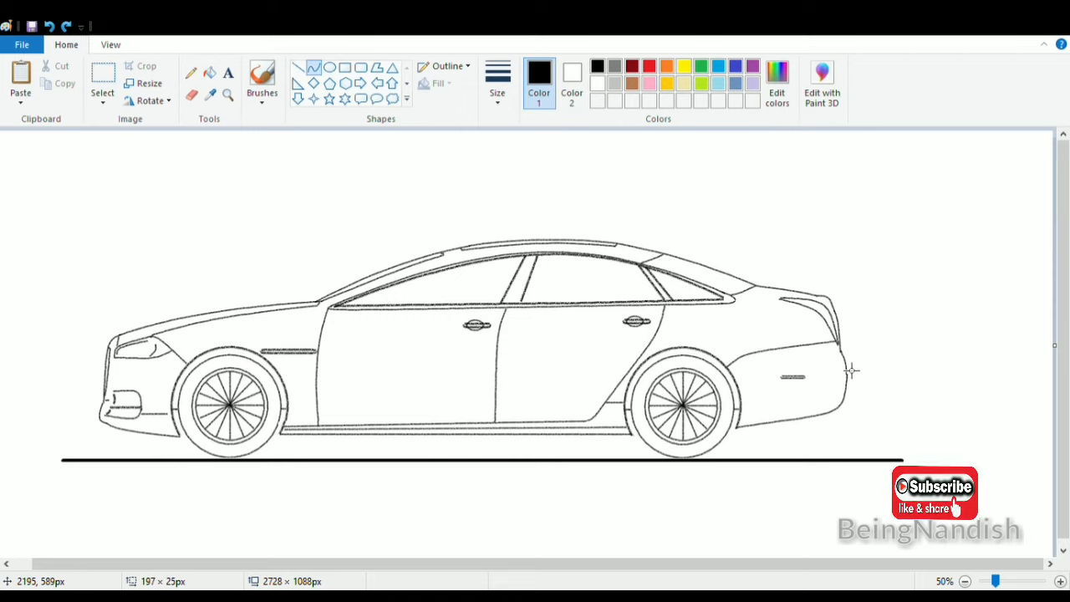
{"action": "mouse_move", "coordinate": [850, 368]}
{"action": "left_mouse_down"}
{"action": "mouse_move", "coordinate": [786, 375]}
{"action": "mouse_move", "coordinate": [853, 366]}
{"action": "left_mouse_up"}
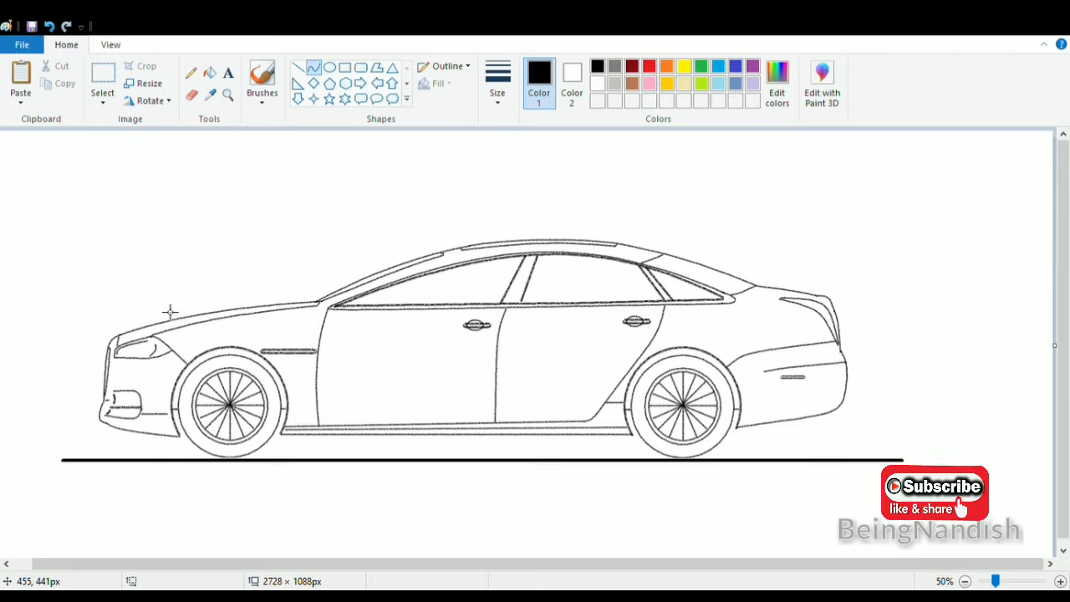
Set the foreground colour to white for the Fill tool
{"action": "left_click", "coordinate": [597, 83]}
{"action": "left_click", "coordinate": [210, 72]}
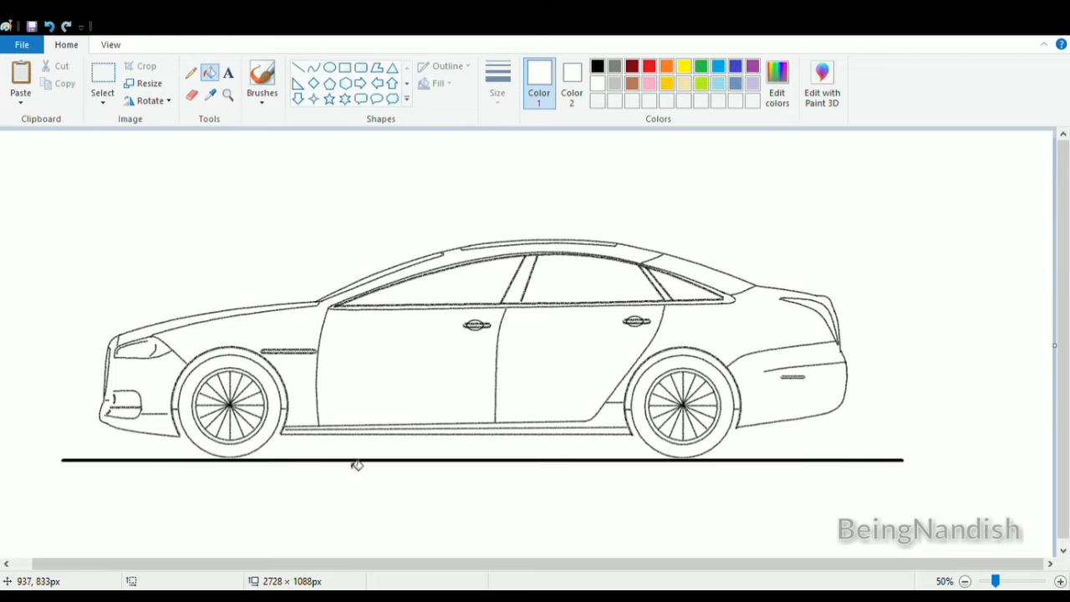